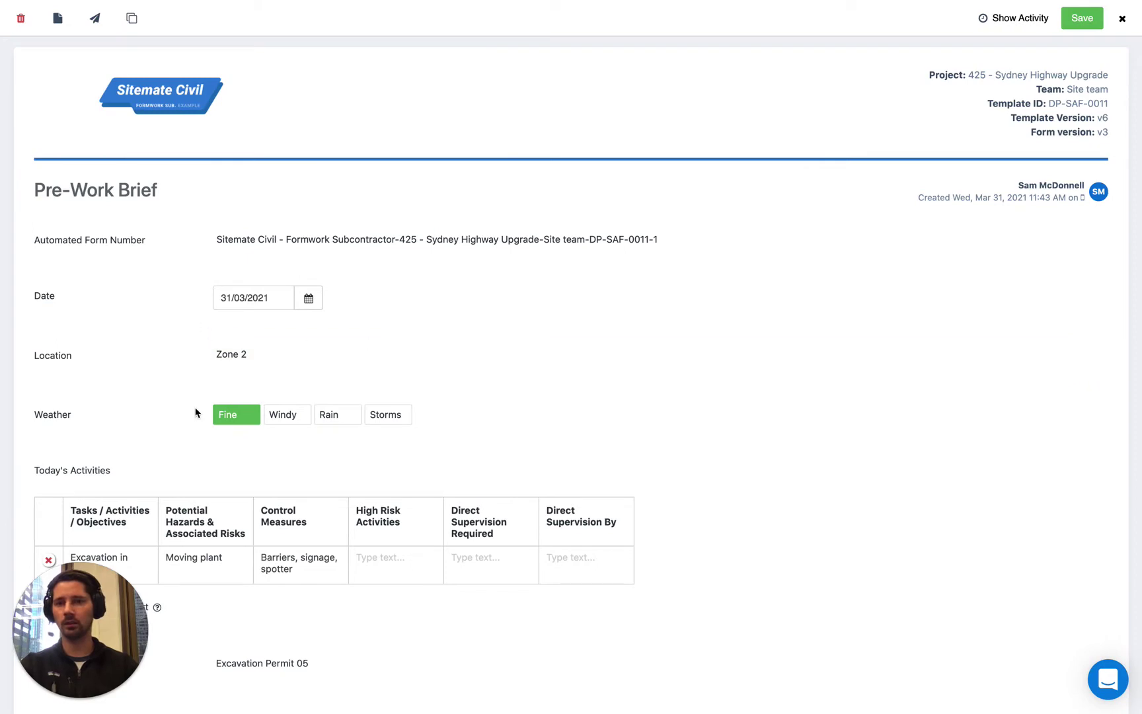
Step: Scroll down to the Attendee Signatures table showing four scanned signatures dated Mar 31, 2021
scroll(166, 436, "down", 13)
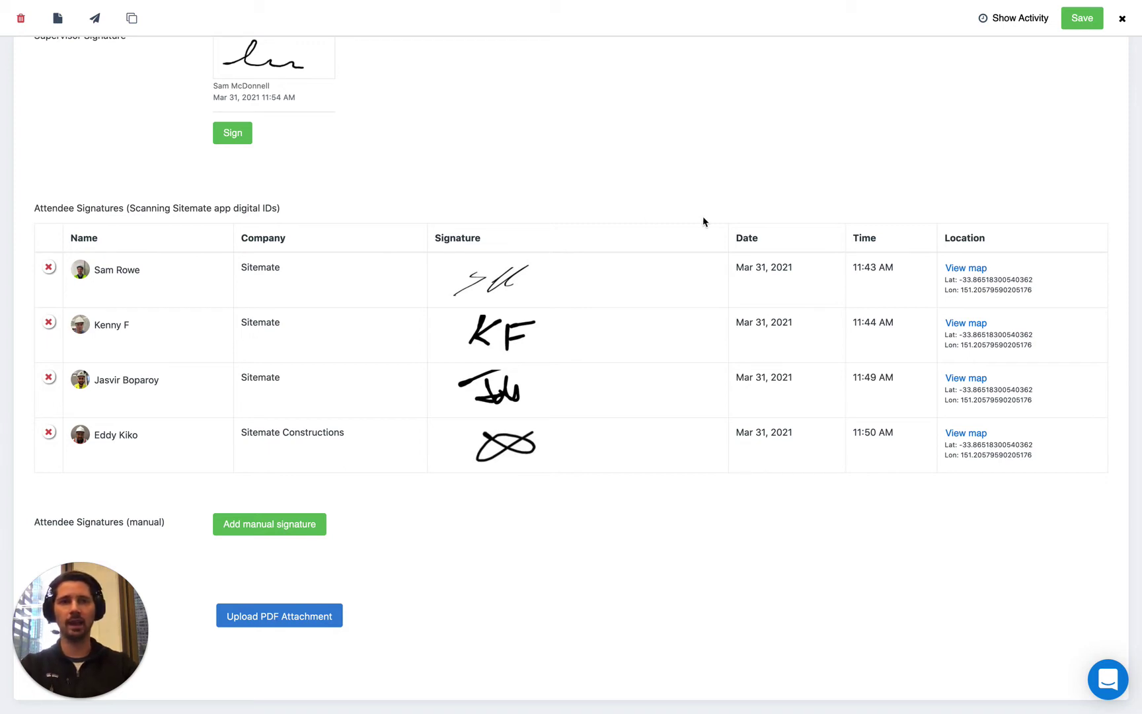
Step: Close the brief and open the home folder's Template Library with the Pre-Work Brief template selected
left_click(1122, 19)
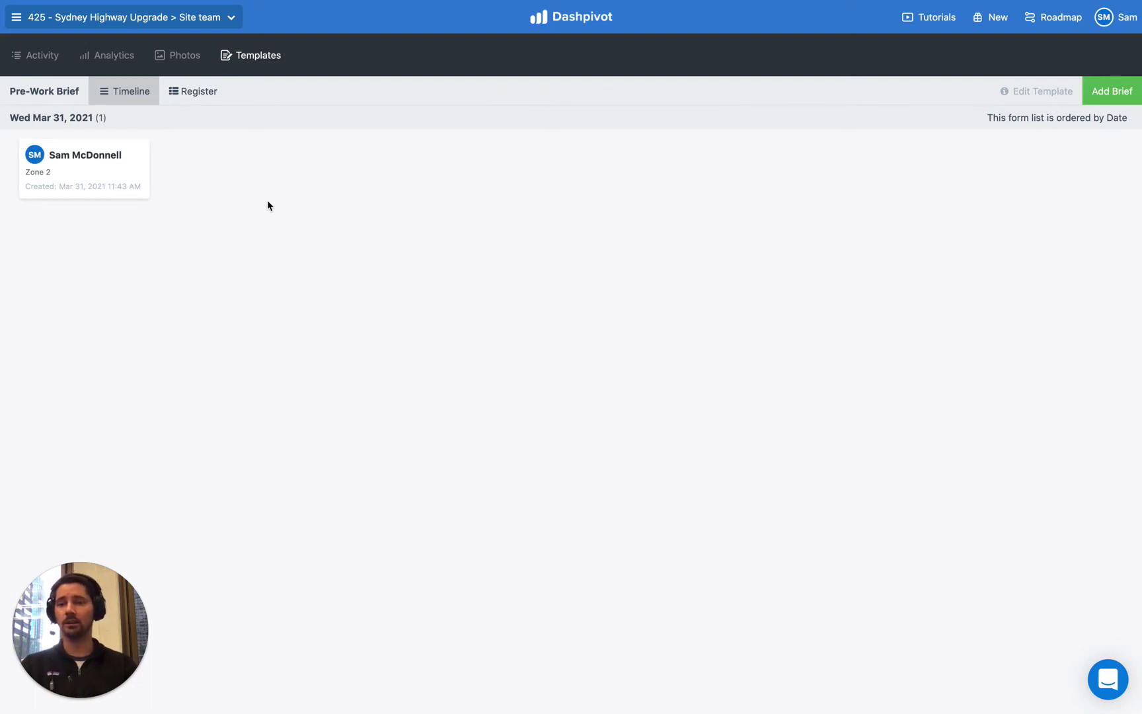
left_click(130, 19)
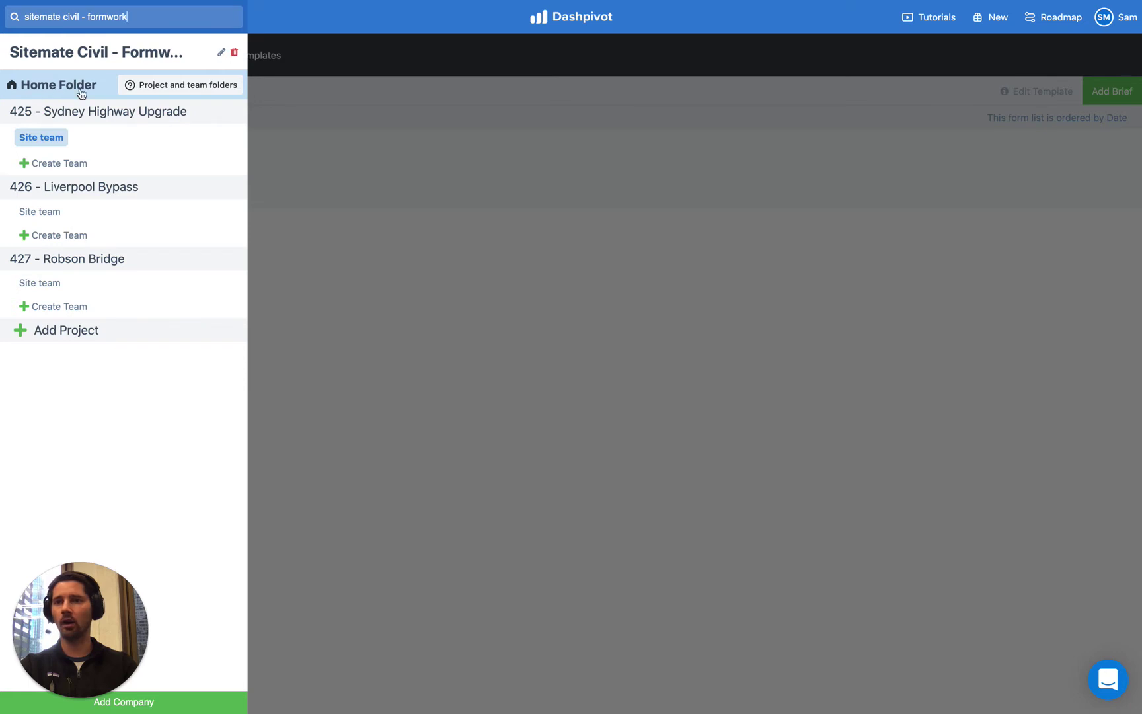
left_click(94, 90)
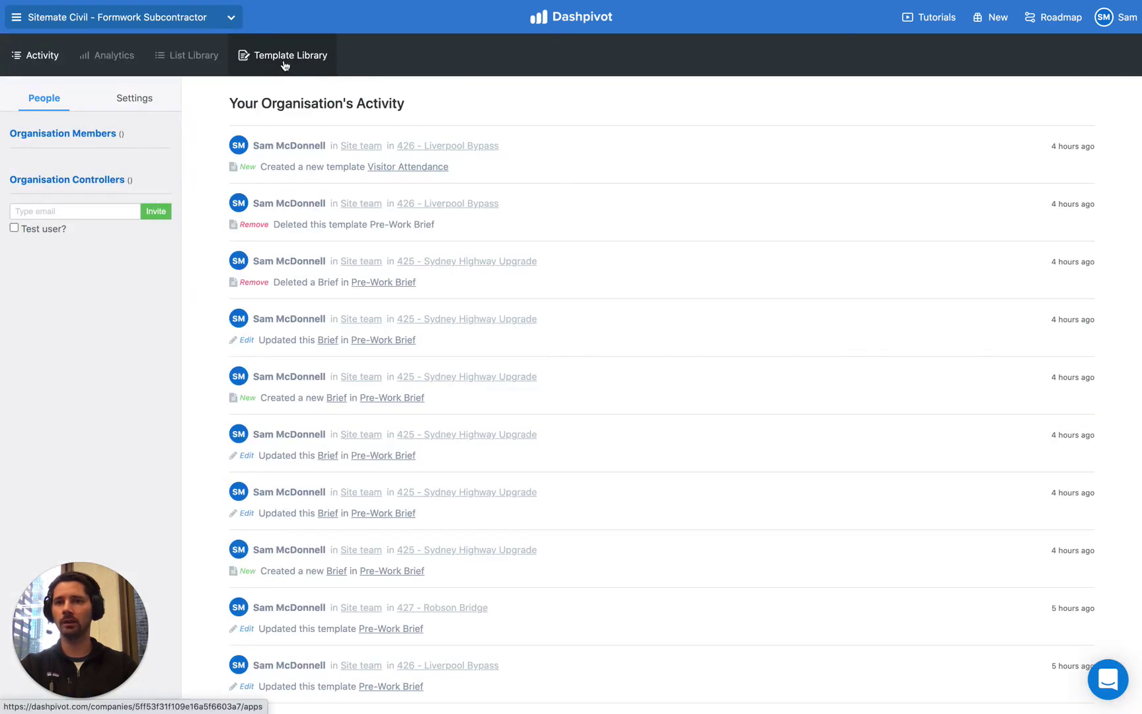
left_click(285, 64)
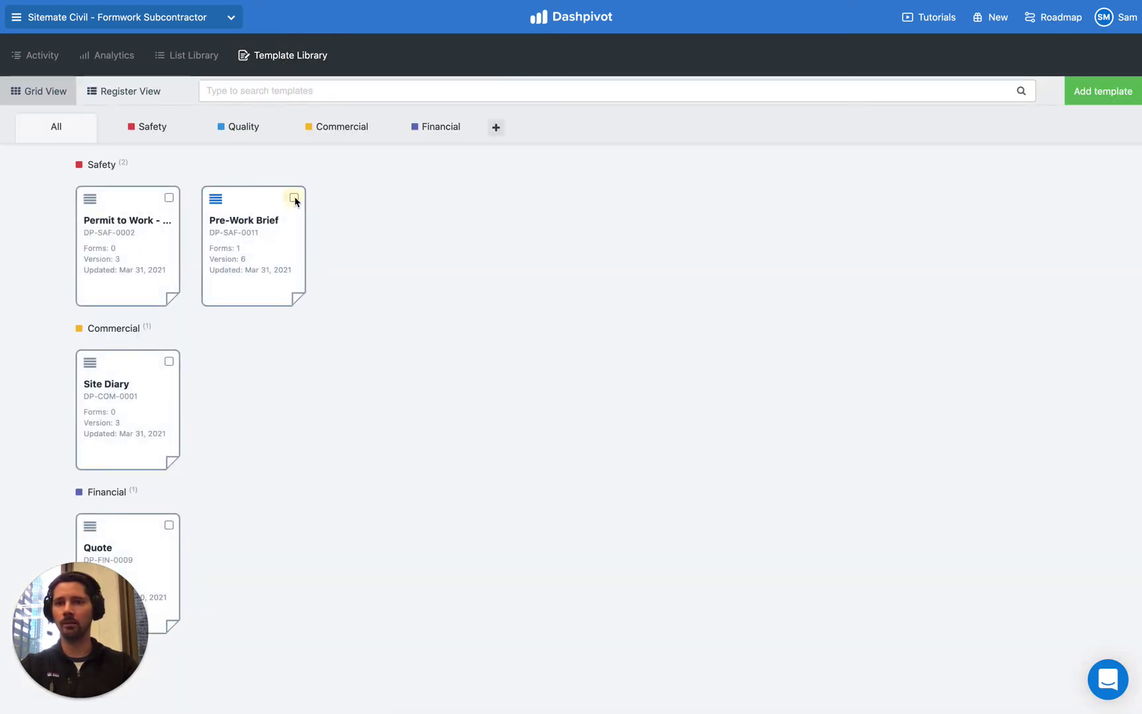
left_click(294, 197)
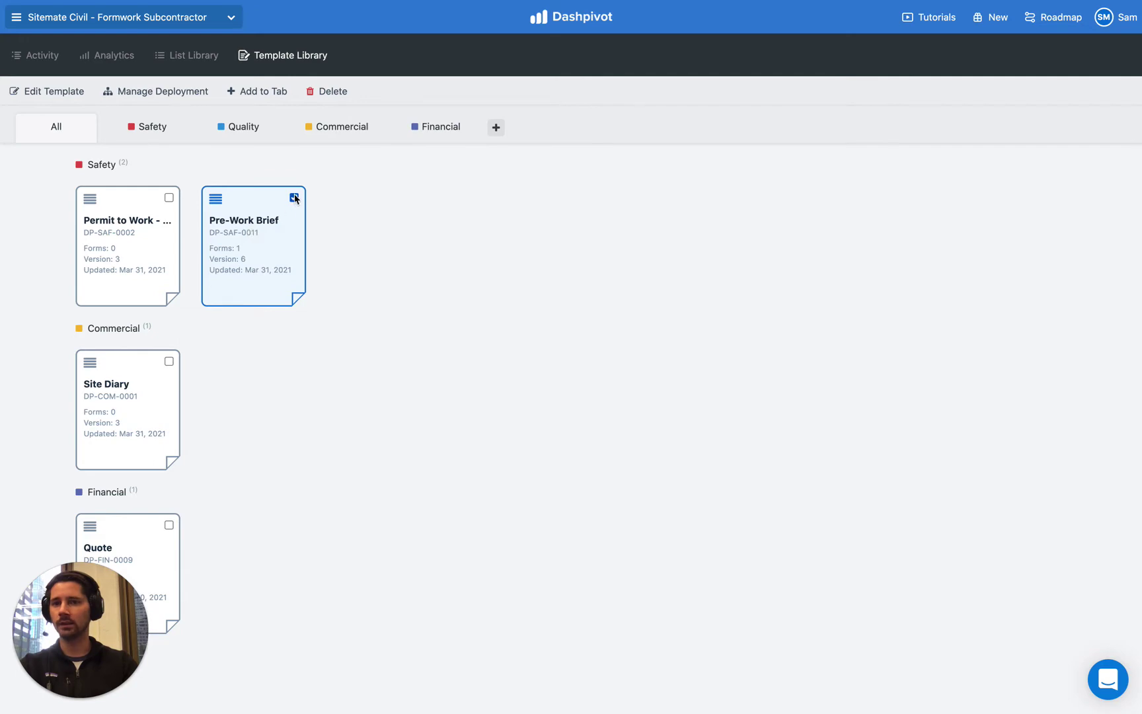
Step: Open the Pre-Work Brief template in the editor and scroll to the Attendee Signatures table
left_click(34, 93)
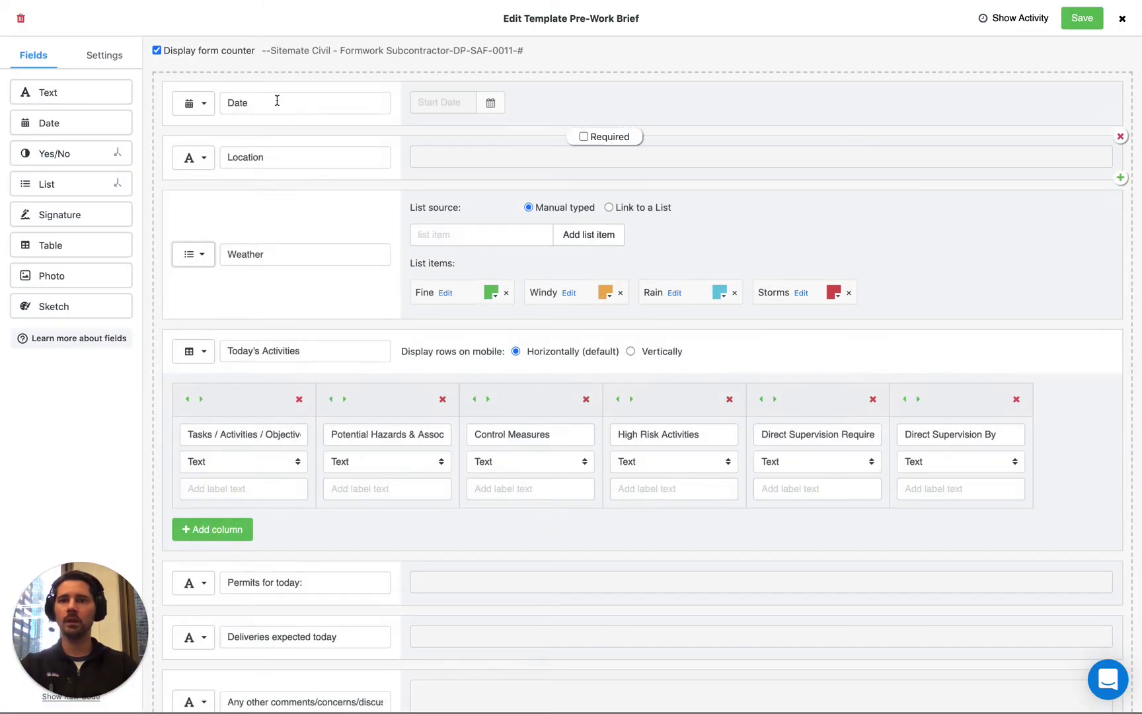
mouse_move(224, 400)
scroll(220, 396, "down", 2)
scroll(220, 400, "down", 3)
scroll(221, 400, "down", 7)
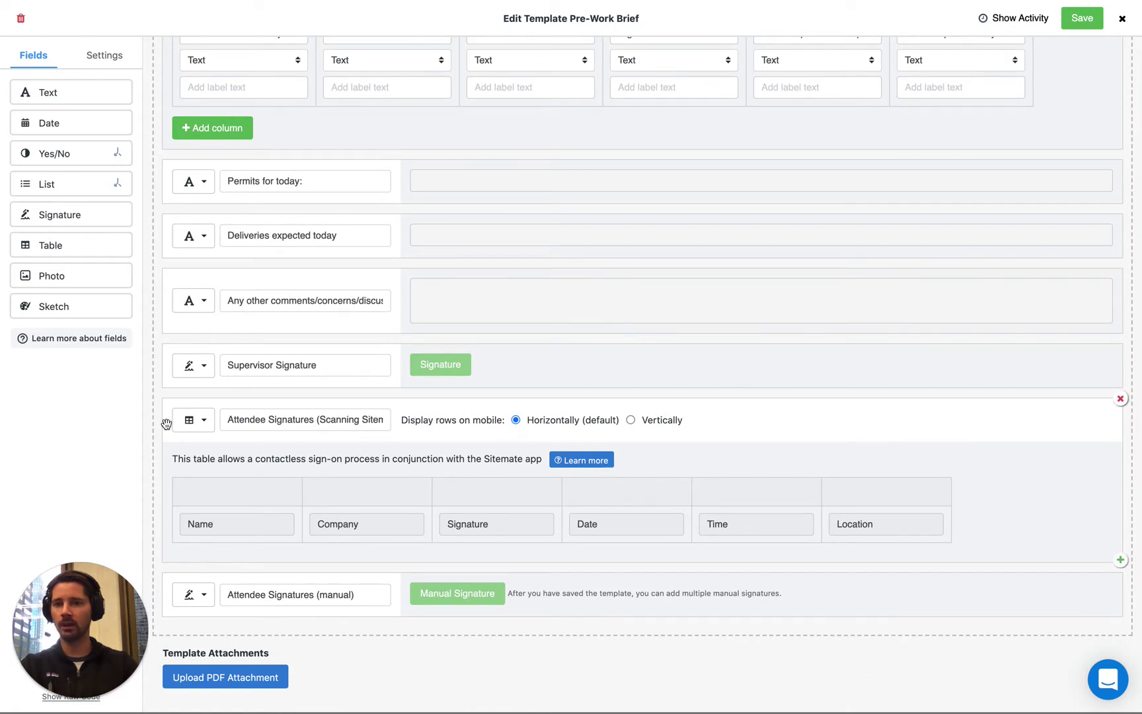
Step: Confirm the Attendee Signatures table type is set to Scan and sign
left_click(195, 420)
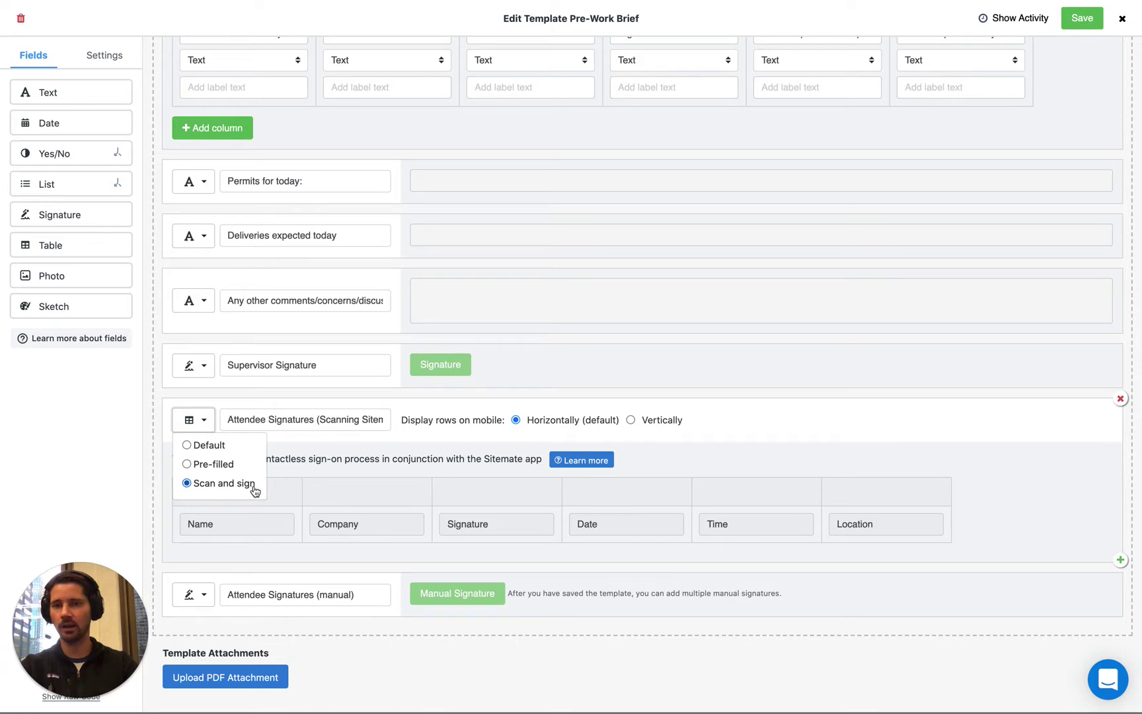
left_click(275, 400)
left_click(204, 425)
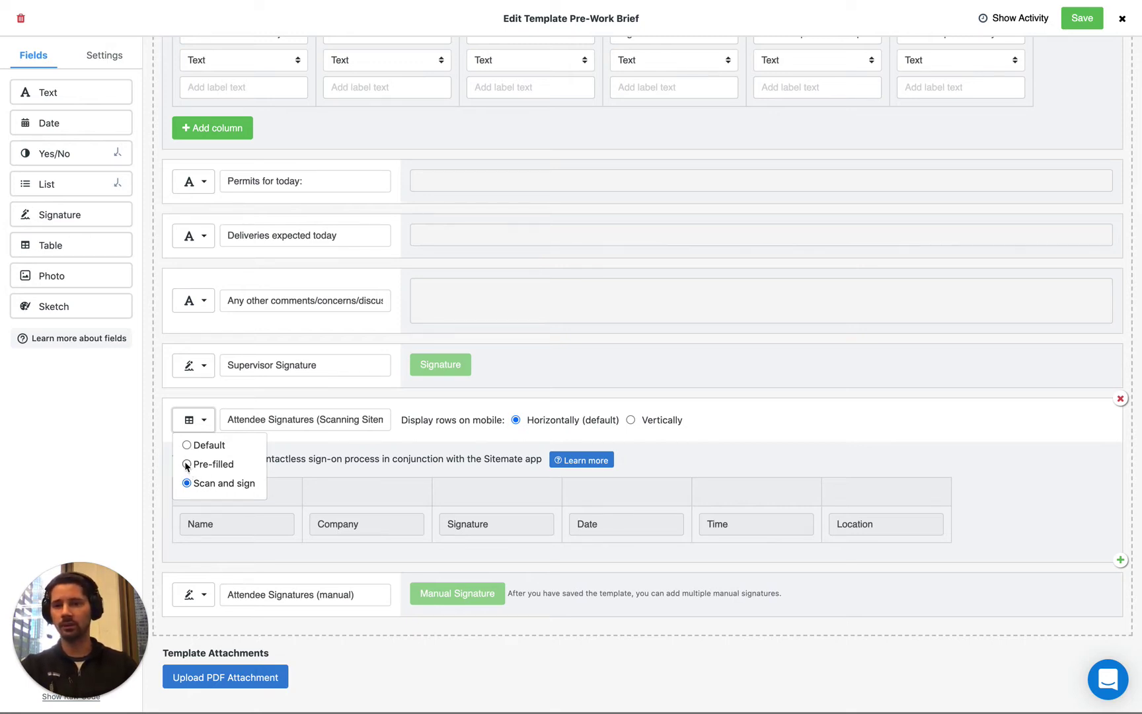
left_click(162, 470)
left_click(193, 423)
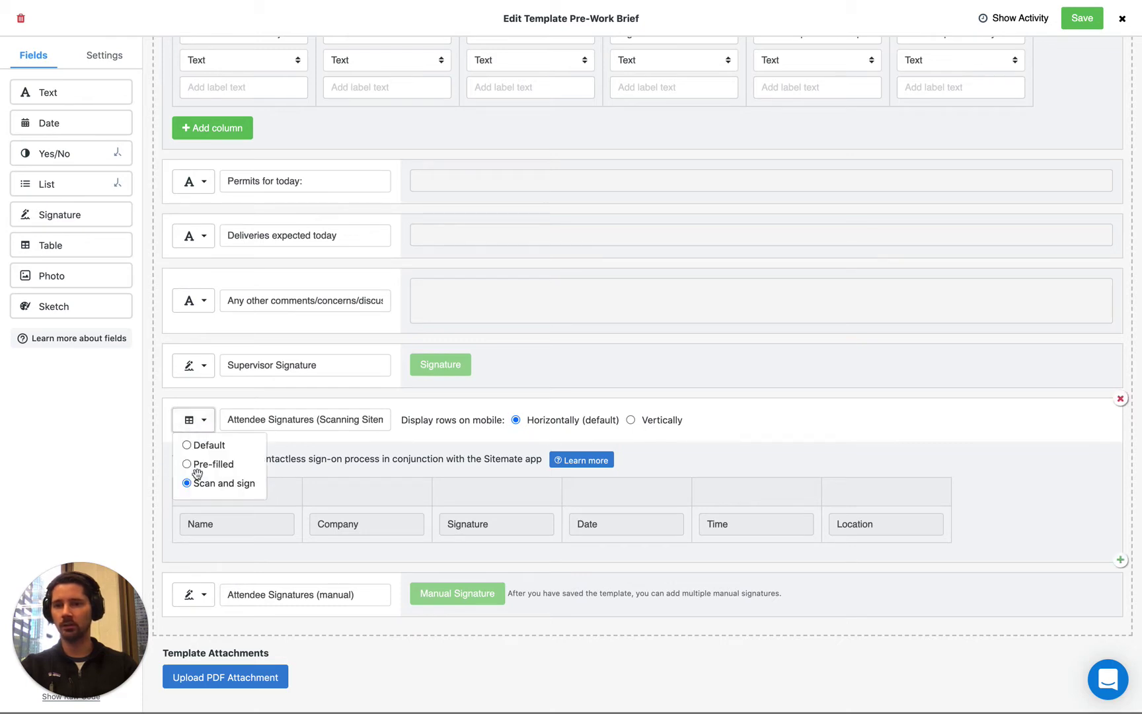
left_click(178, 415)
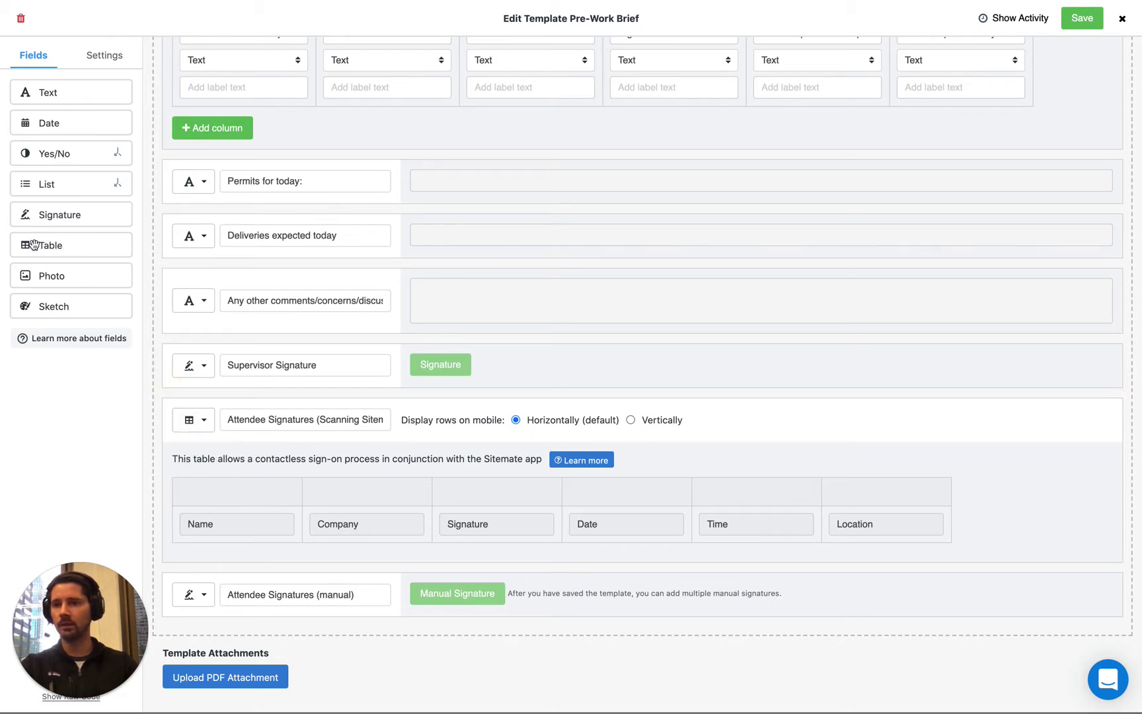
mouse_move(33, 245)
left_mouse_down()
mouse_move(88, 255)
mouse_move(163, 385)
mouse_move(192, 407)
left_mouse_up()
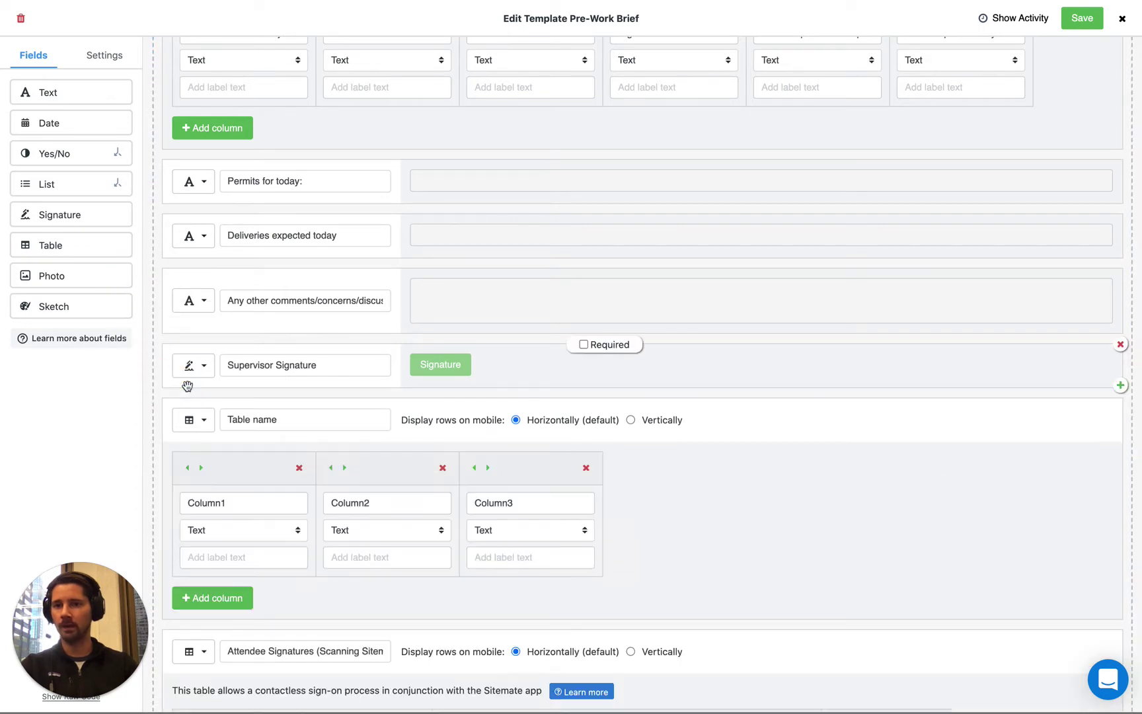
left_click(197, 415)
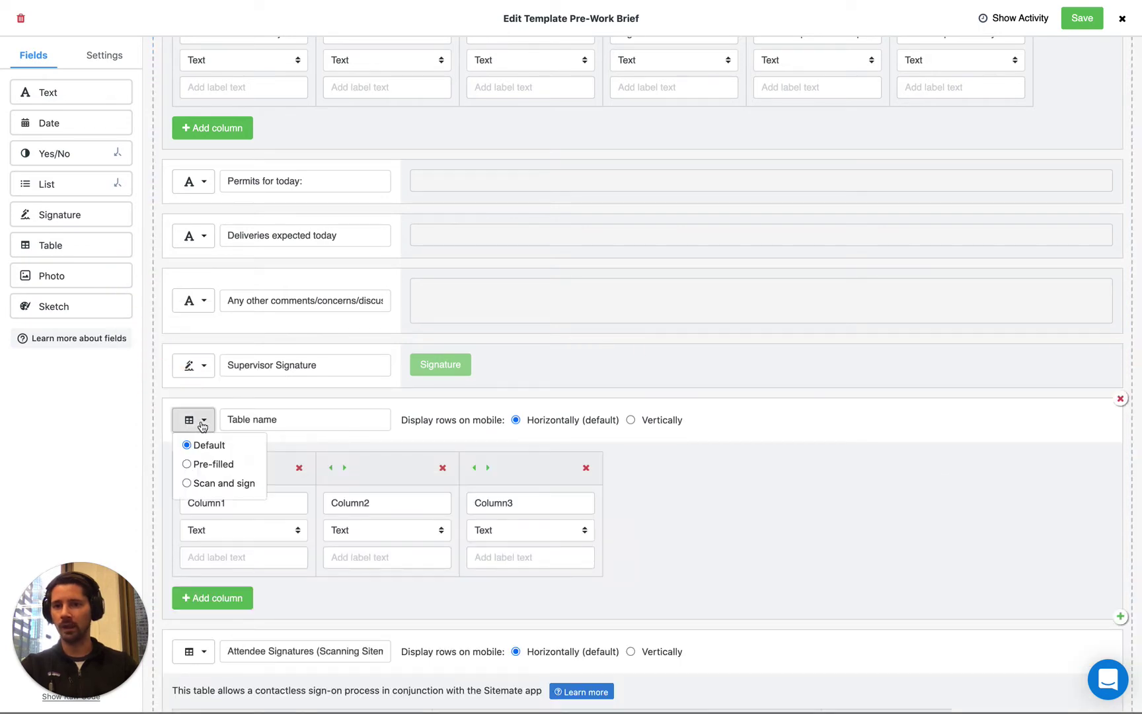
left_click(186, 483)
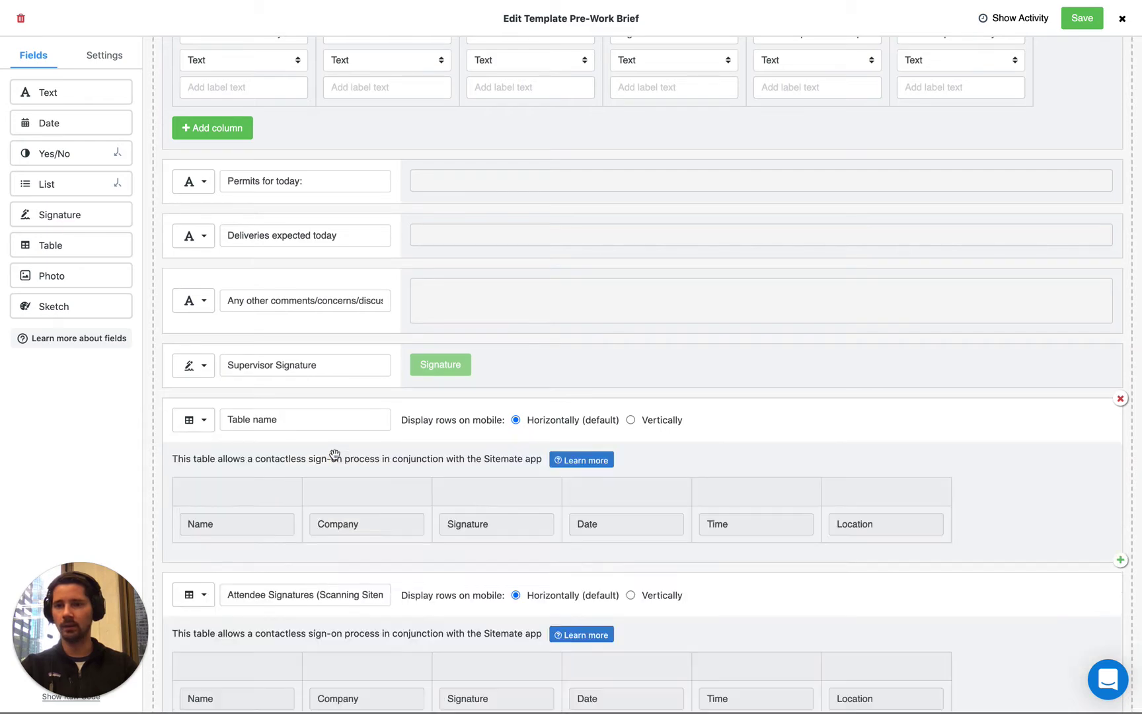
scroll(334, 454, "down", 5)
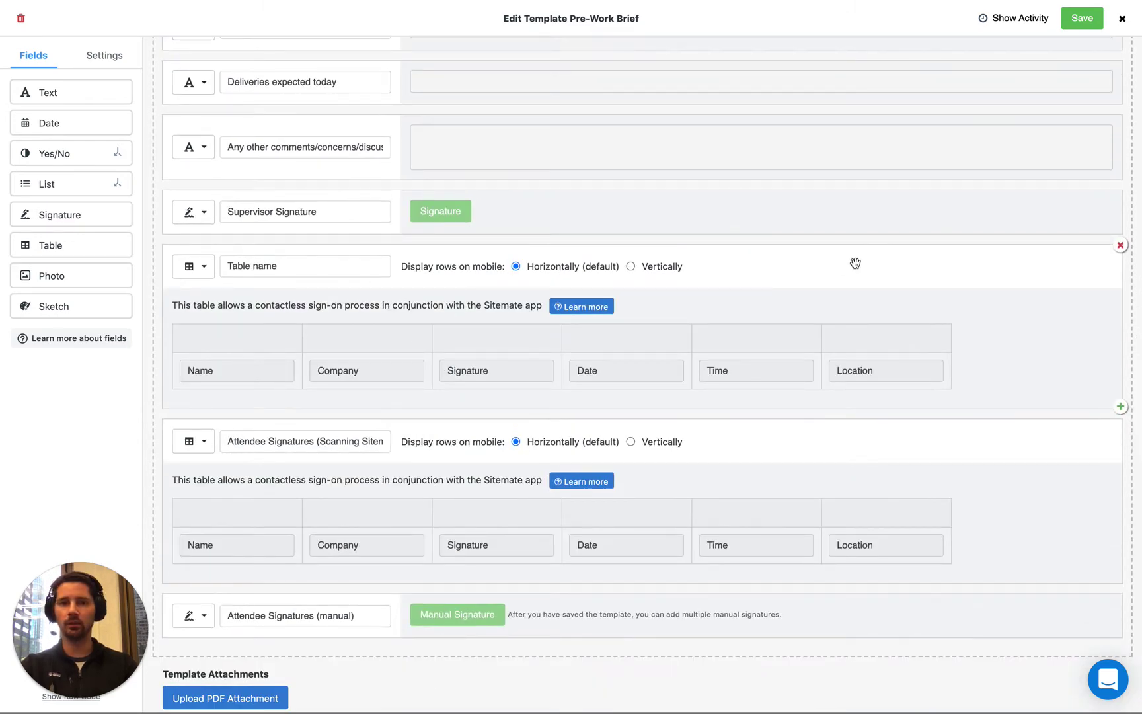
left_click(1120, 245)
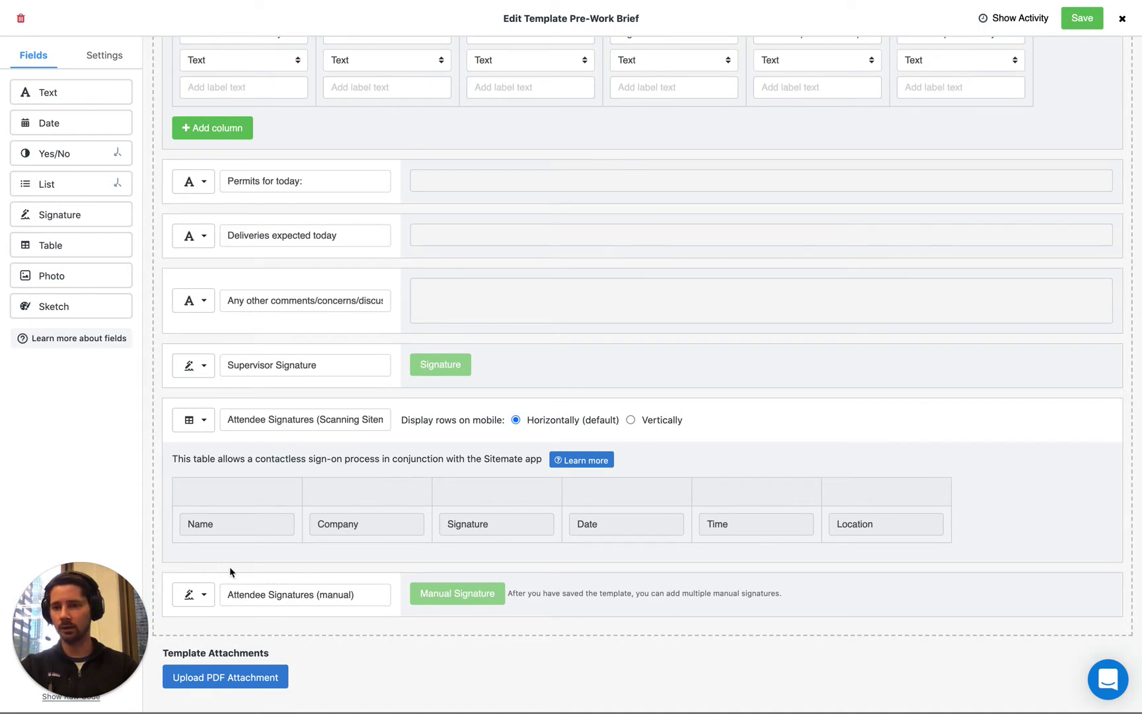
Step: Review the type options of the manual Attendee Signatures field alongside the Scan and sign table
left_click(203, 595)
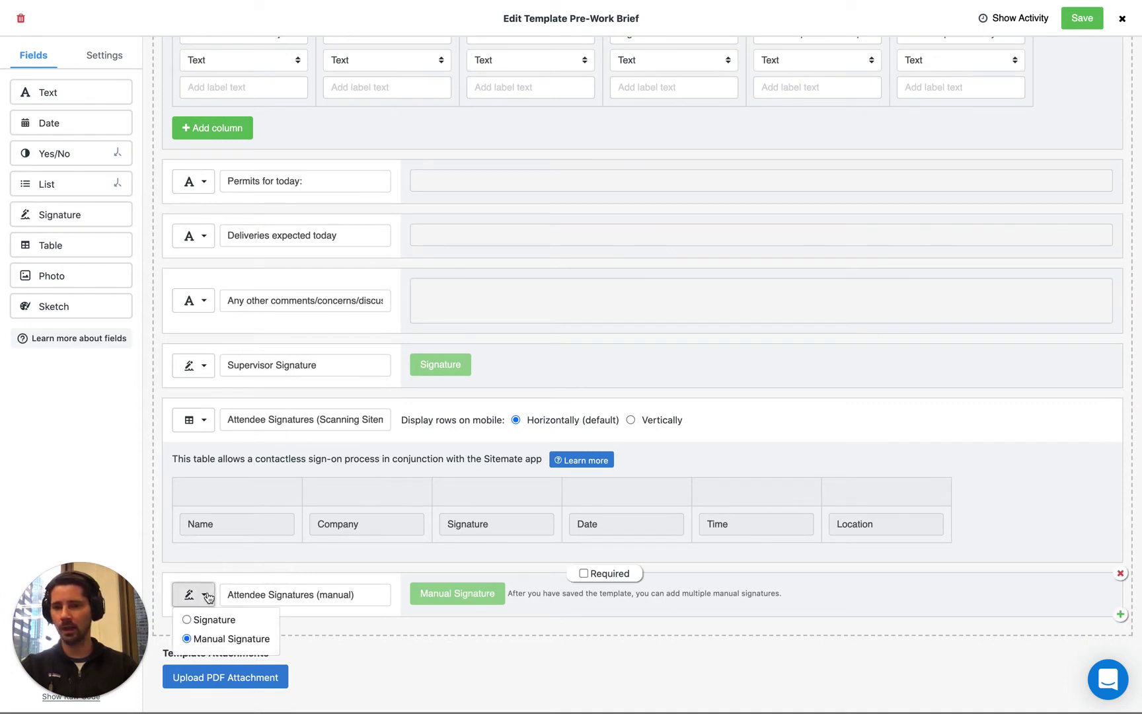
left_click(205, 423)
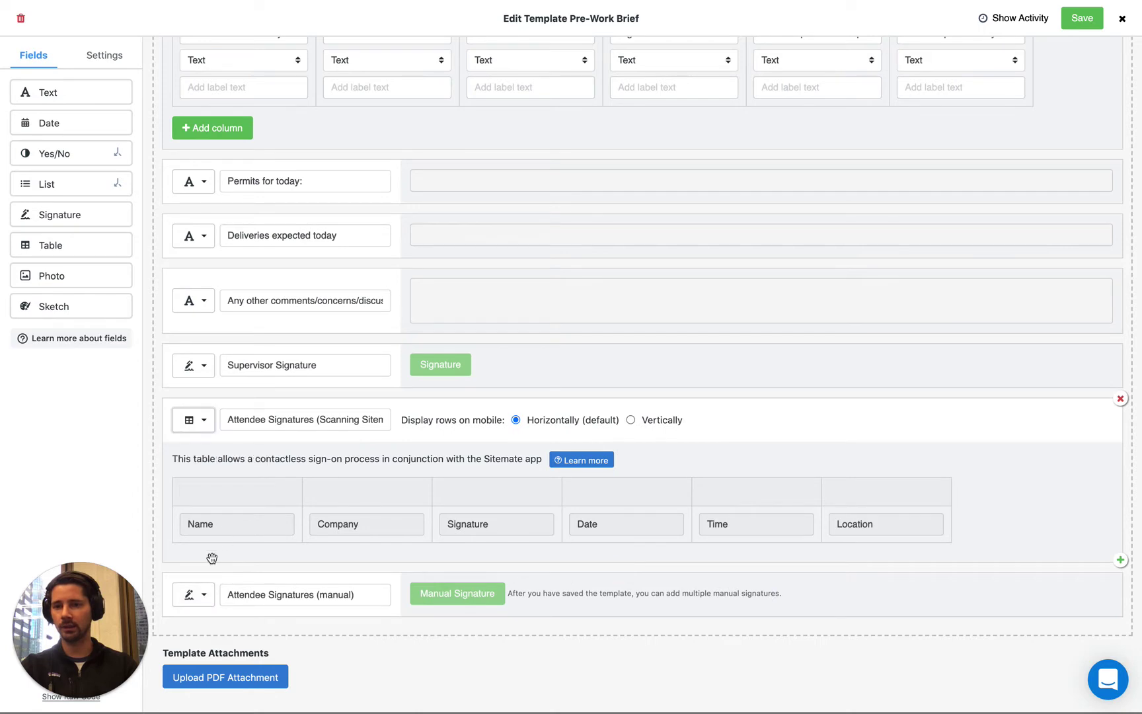
left_click(207, 598)
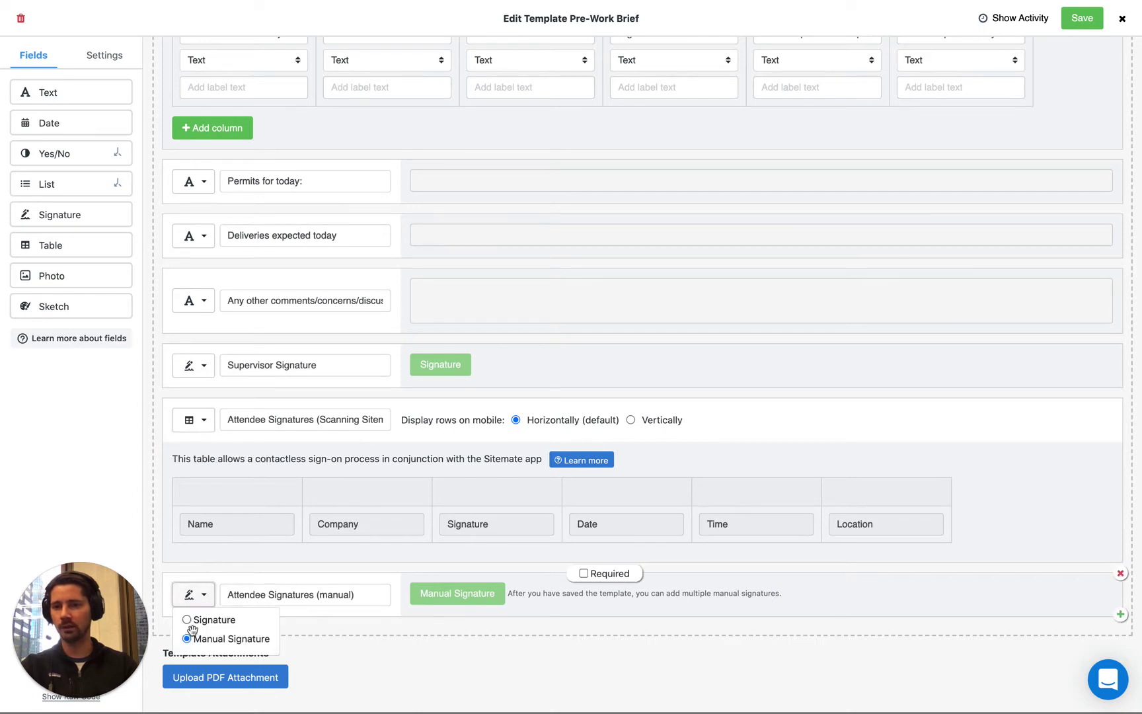
left_click(311, 566)
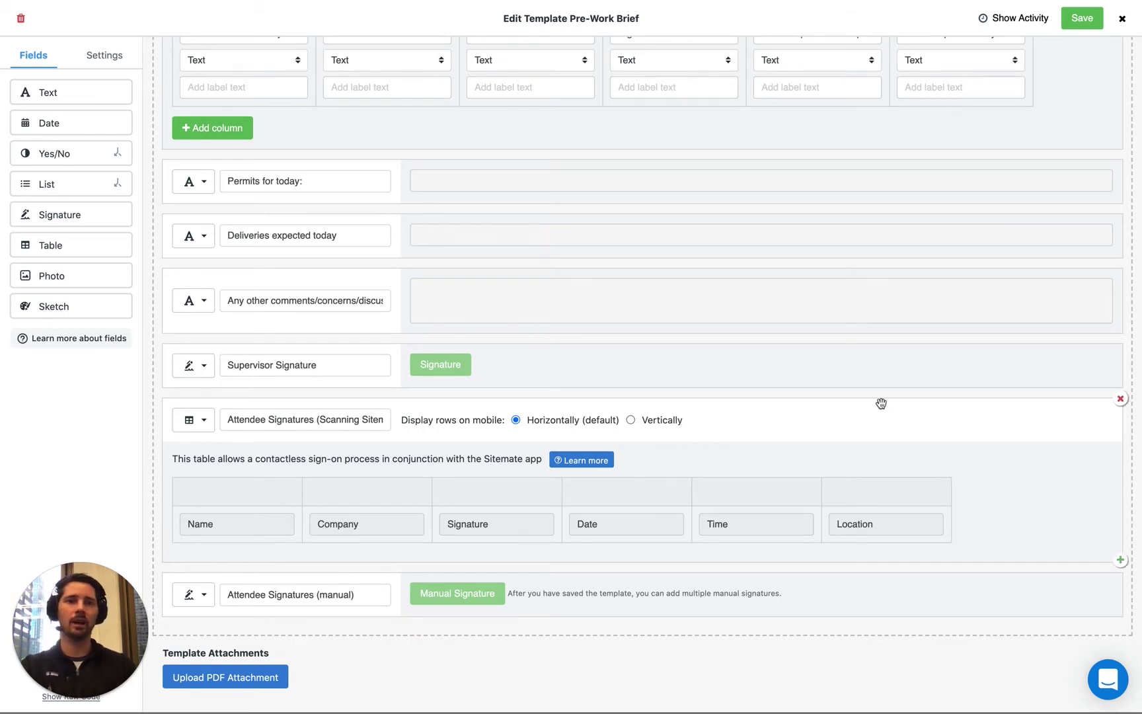
mouse_move(909, 384)
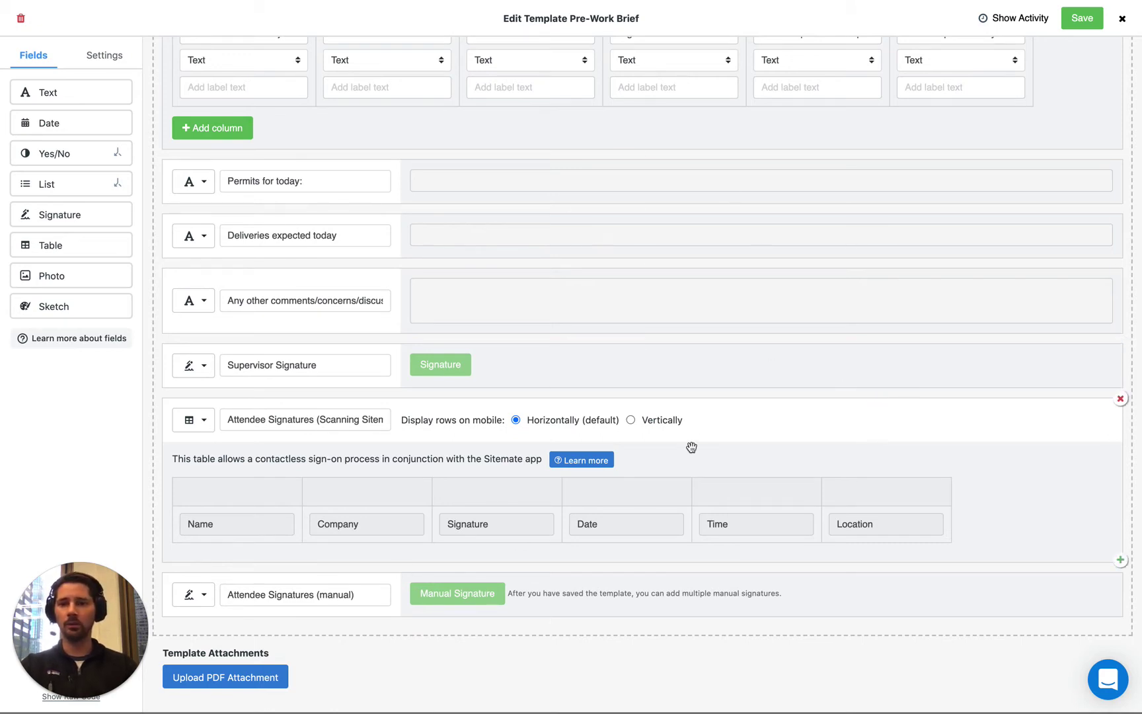
Step: Keep the attendee table as Scan and sign and save the template for all teams
left_click(199, 423)
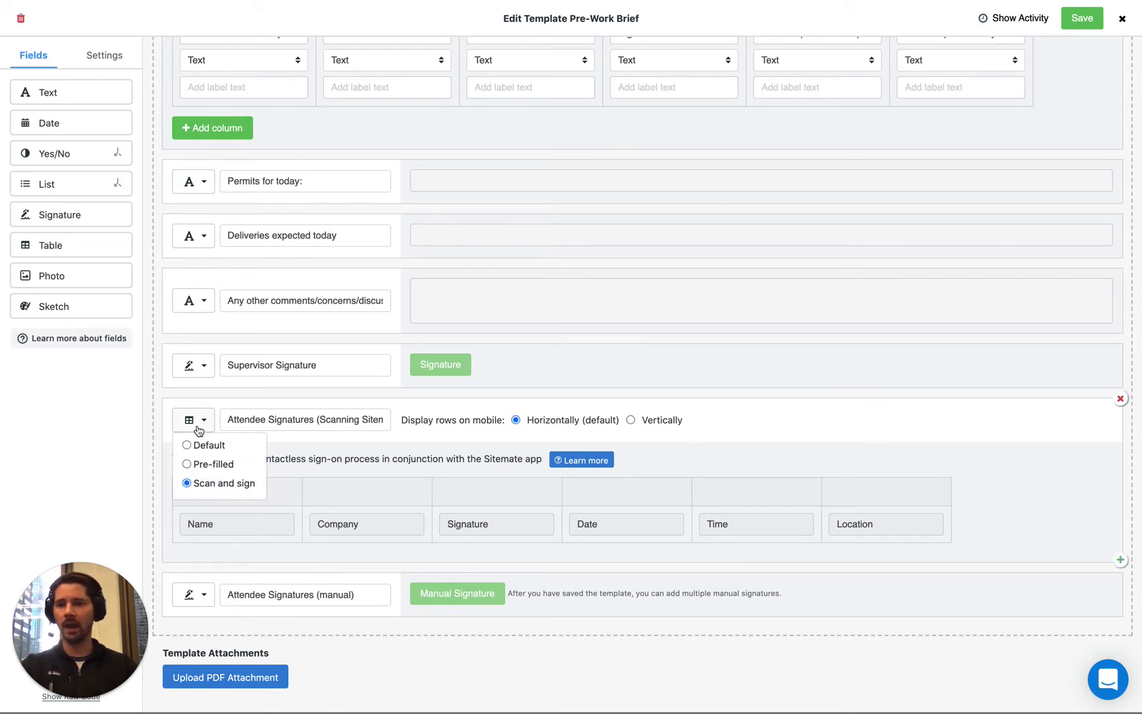
left_click(236, 484)
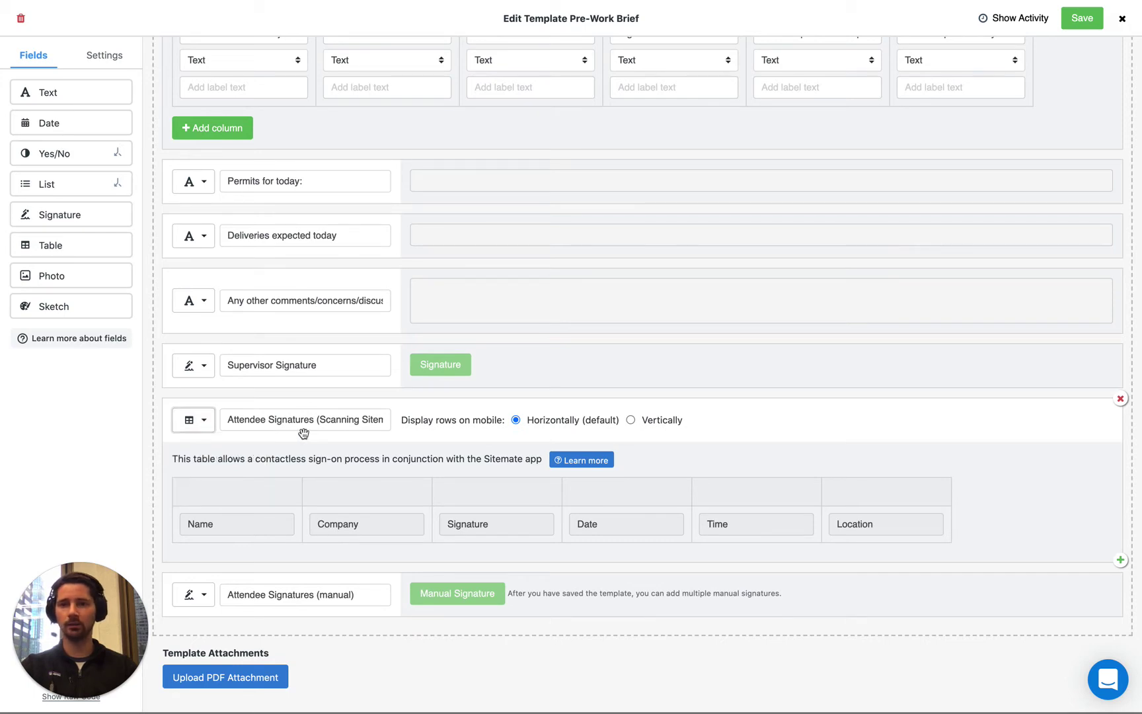
left_click(1082, 18)
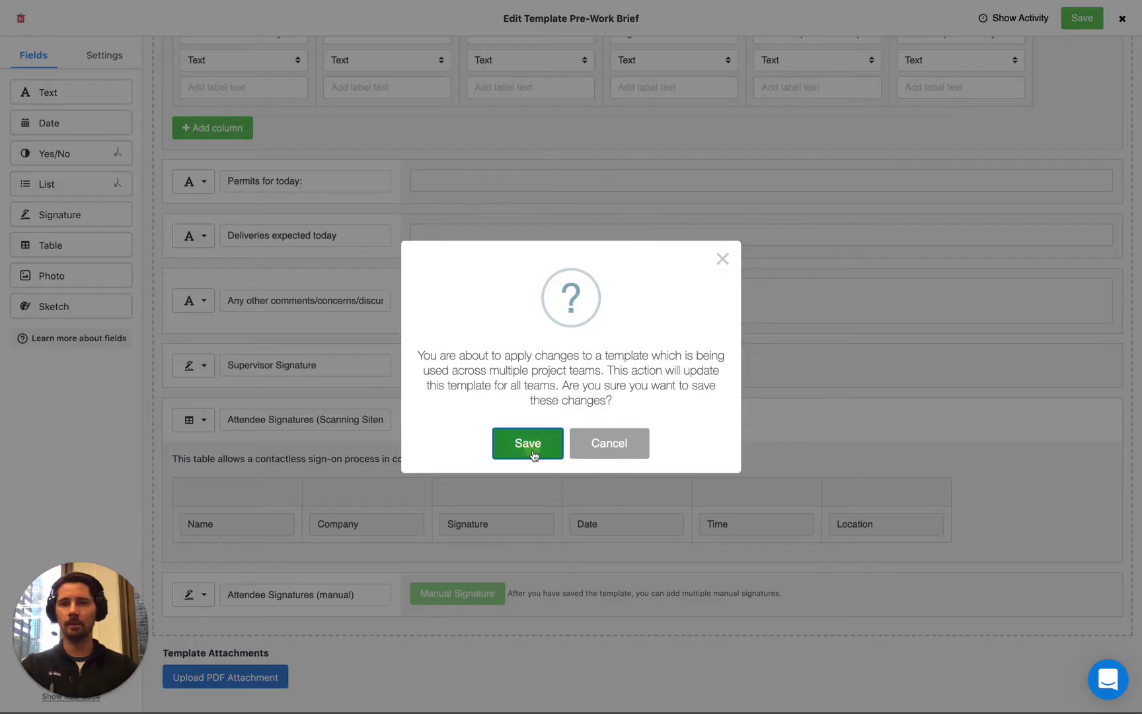
left_click(528, 444)
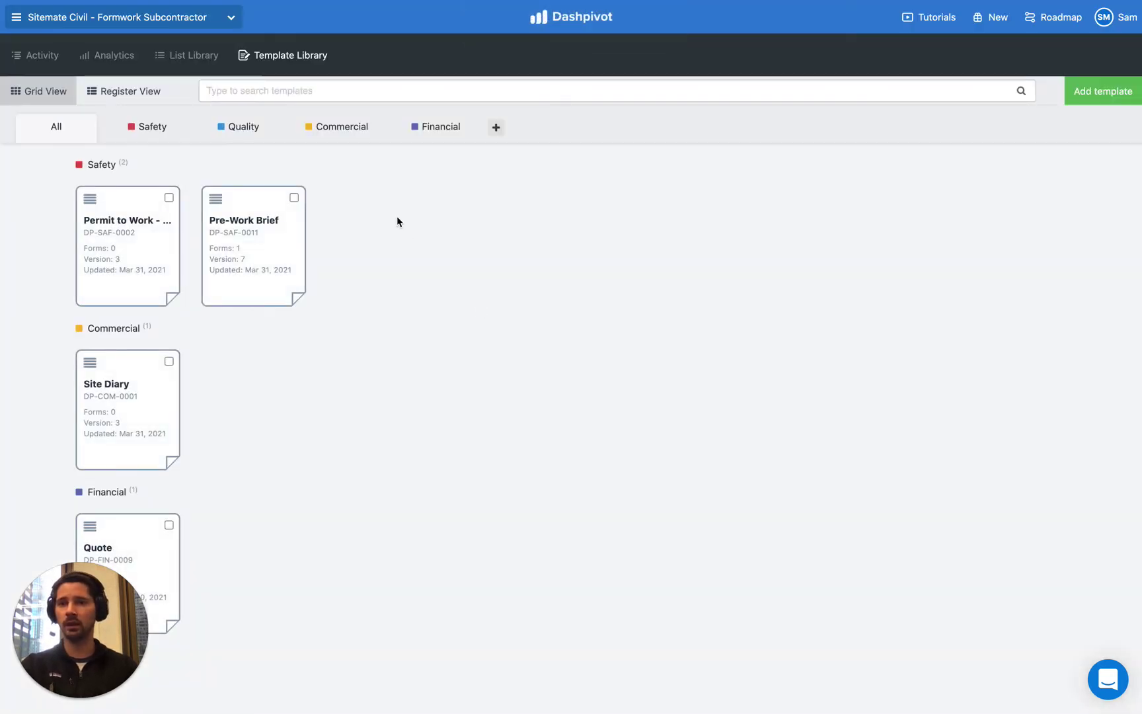
Step: Switch to the 425 - Sydney Highway Upgrade site team and show its Templates
left_click(46, 17)
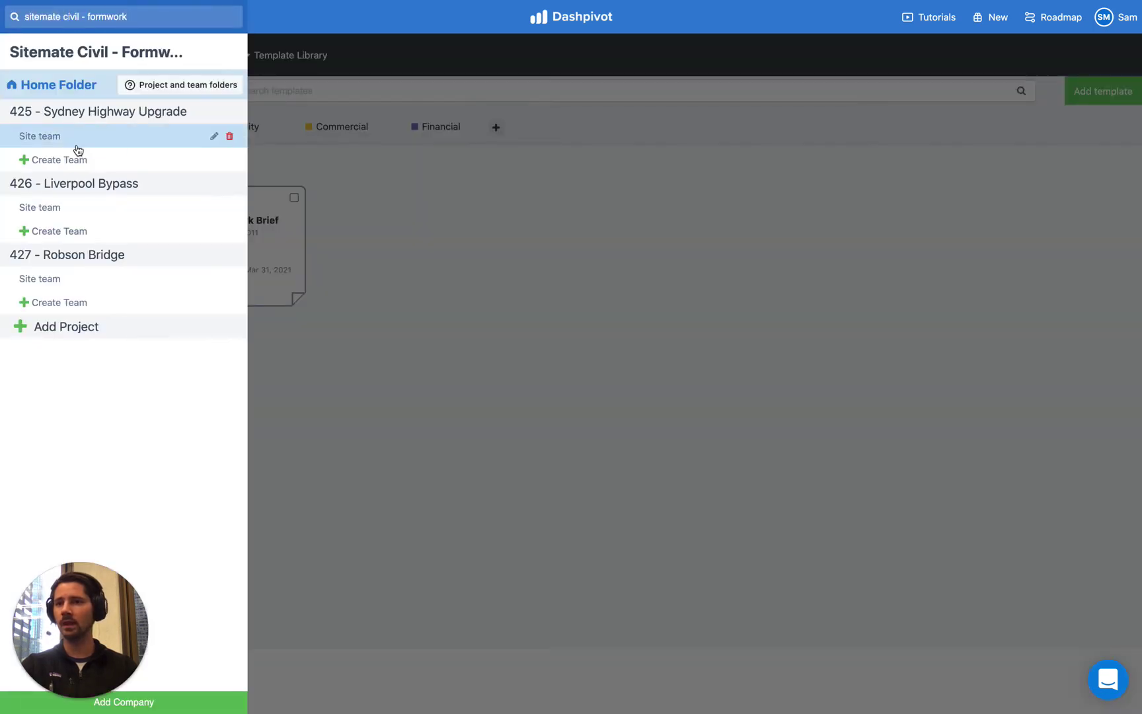
left_click(80, 144)
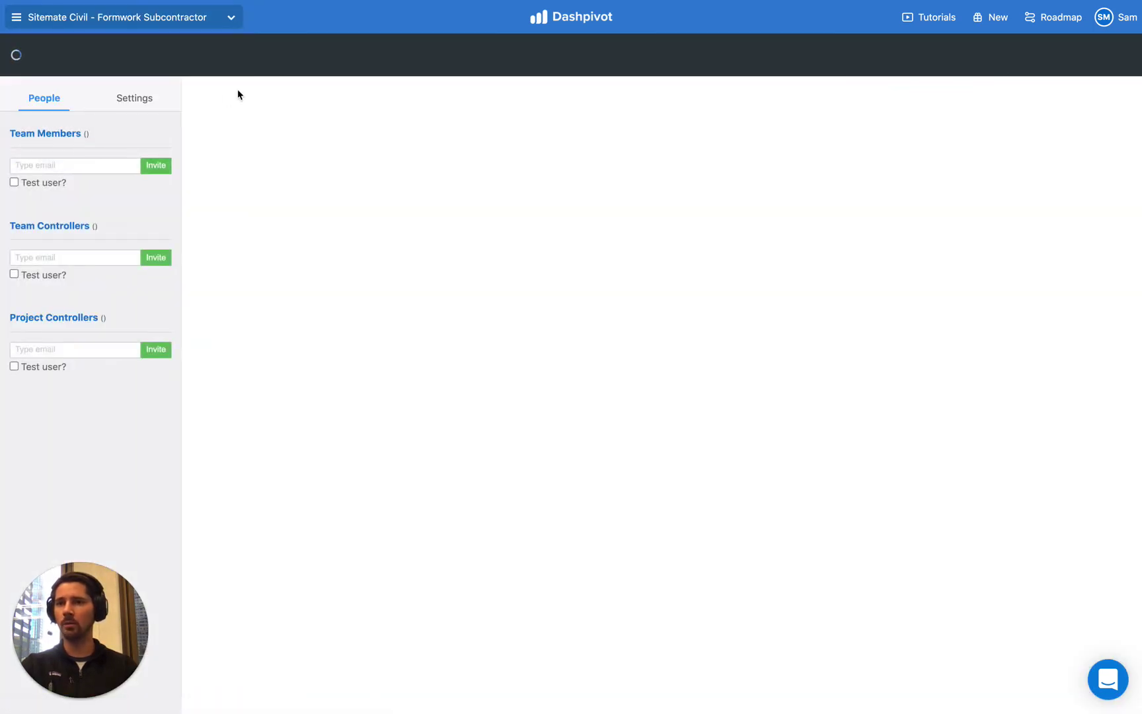
left_click(245, 55)
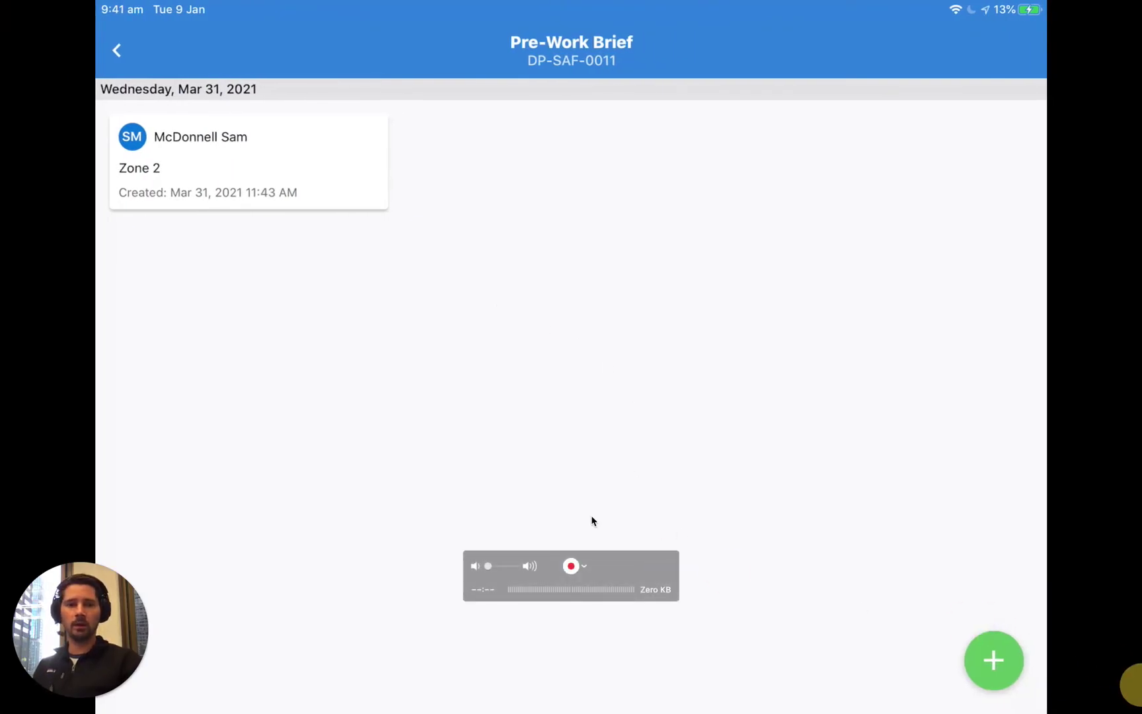
Step: Create a New Brief from the Pre-Work Brief list and scroll to its signature sections
left_click_drag(607, 561, 521, 678)
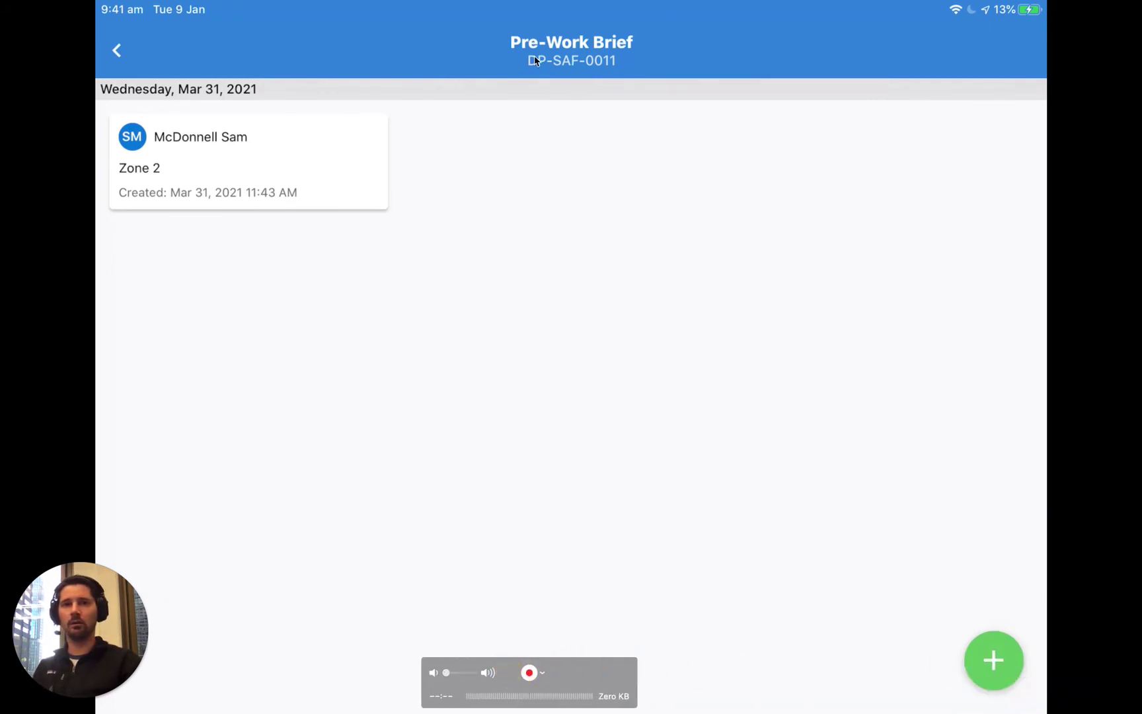
left_click(986, 661)
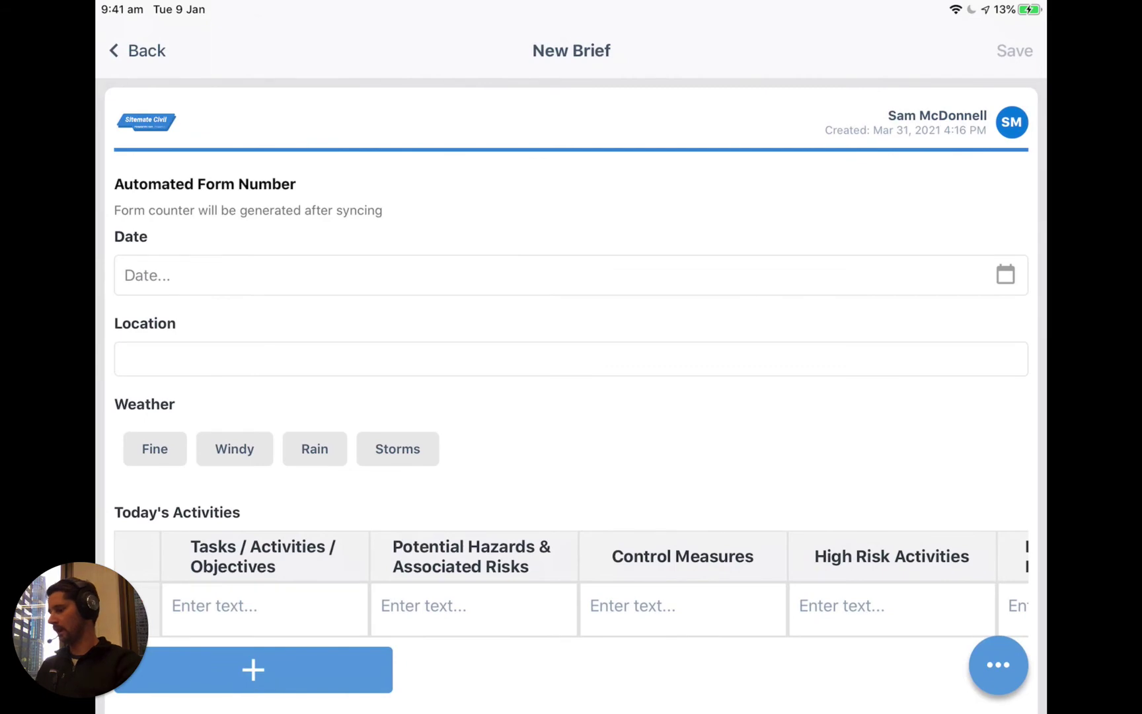
scroll(571, 397, "down", 15)
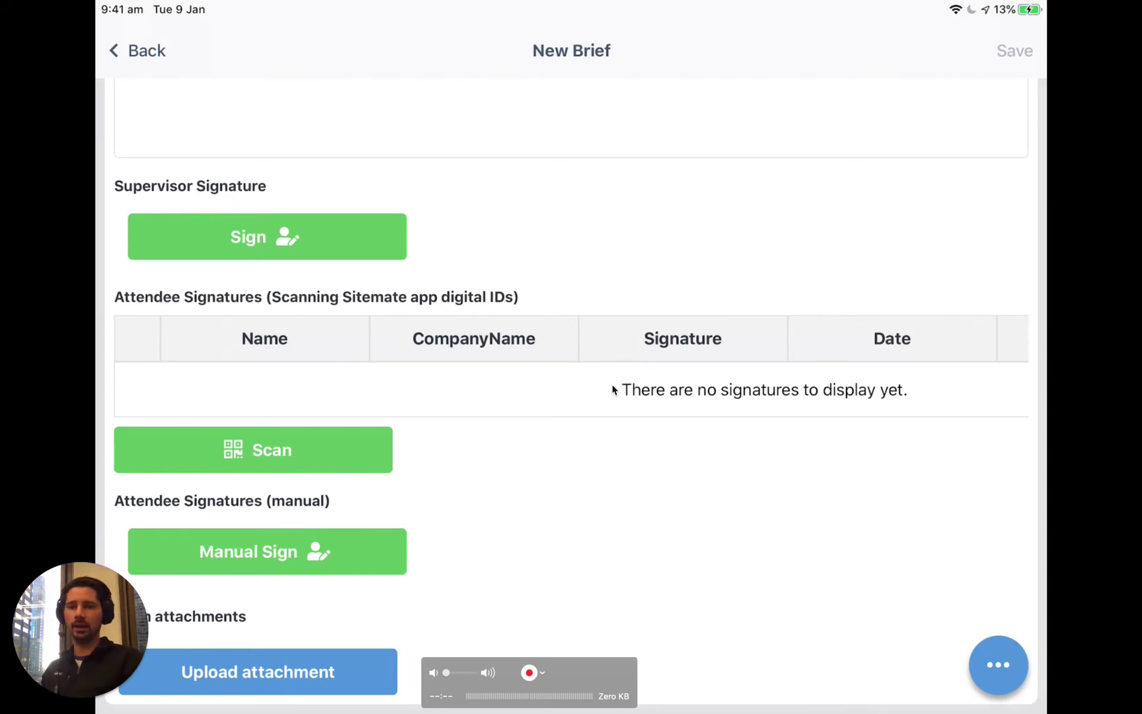
Step: Scan two attendees' Sitemate profile QR codes into the attendee signatures table
left_click(298, 450)
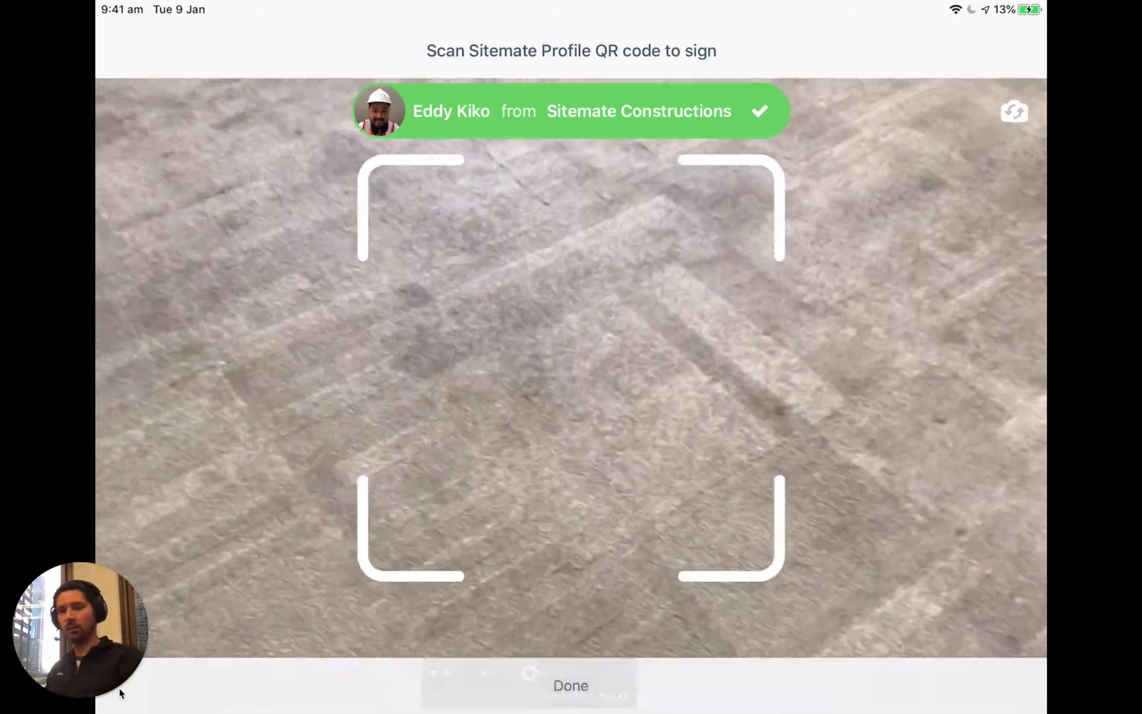
mouse_move(528, 595)
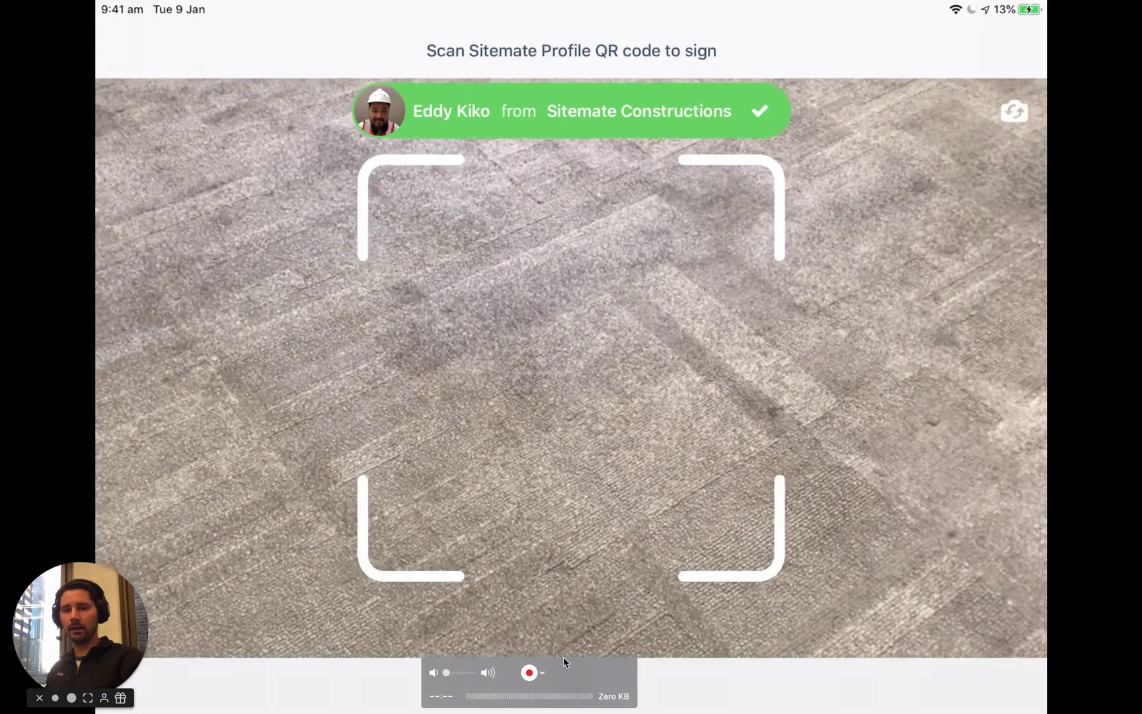
left_click_drag(565, 662, 959, 680)
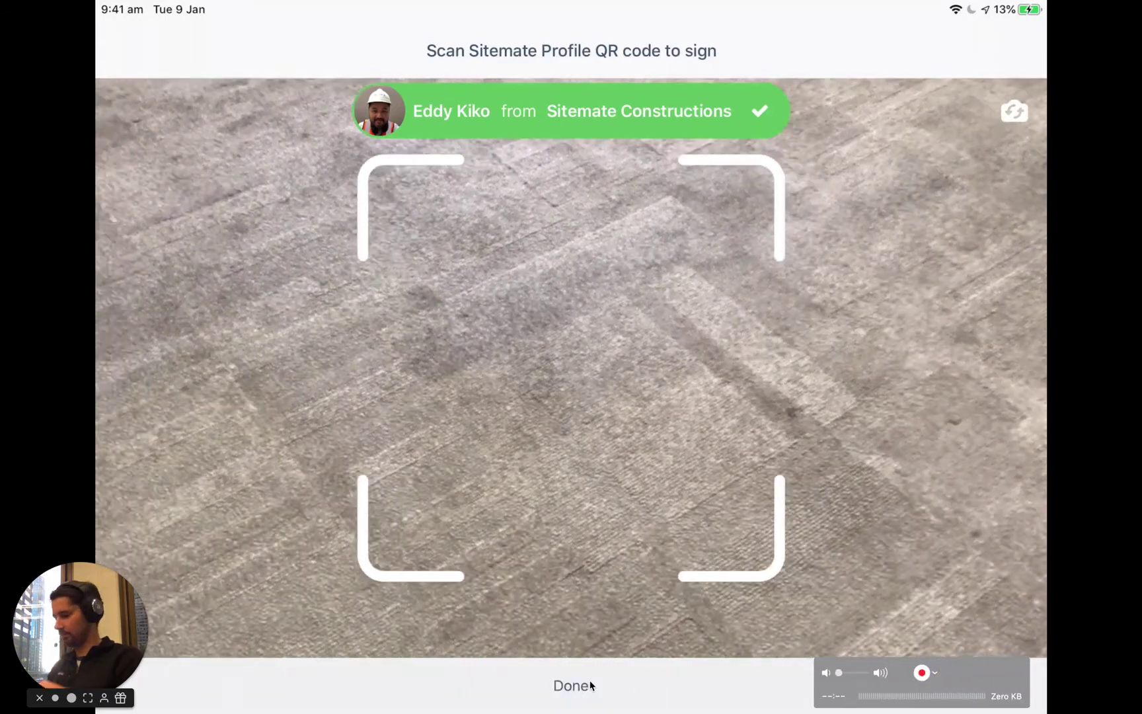
left_click(573, 686)
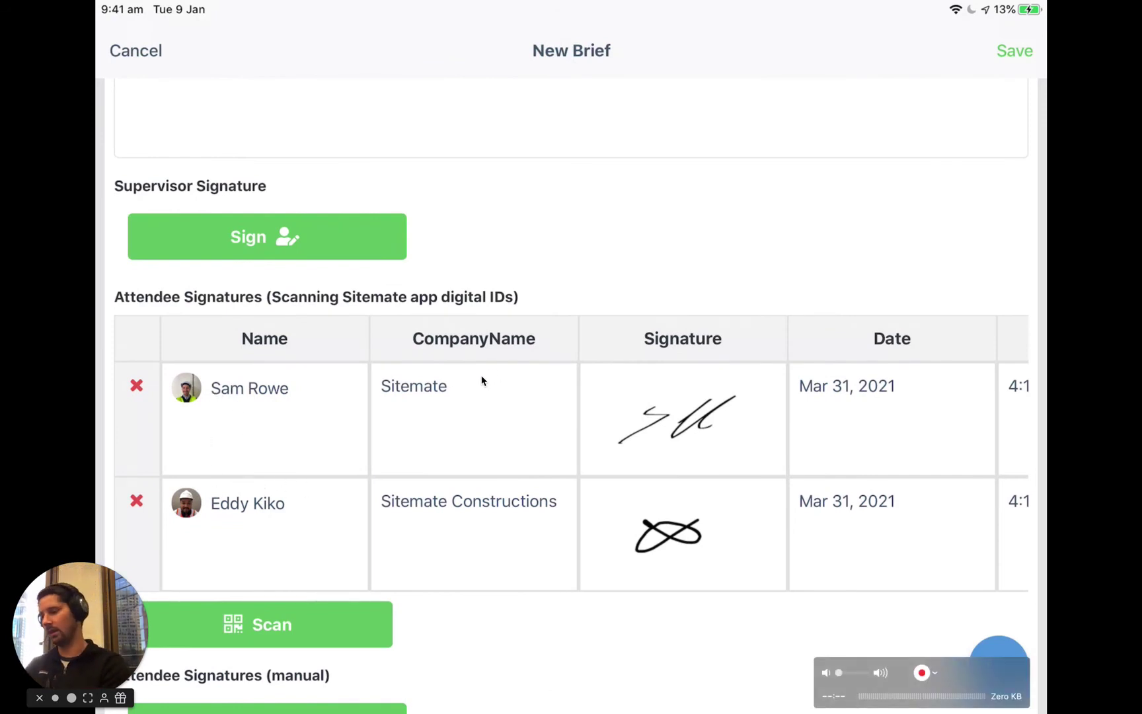
scroll(483, 381, "right", 5)
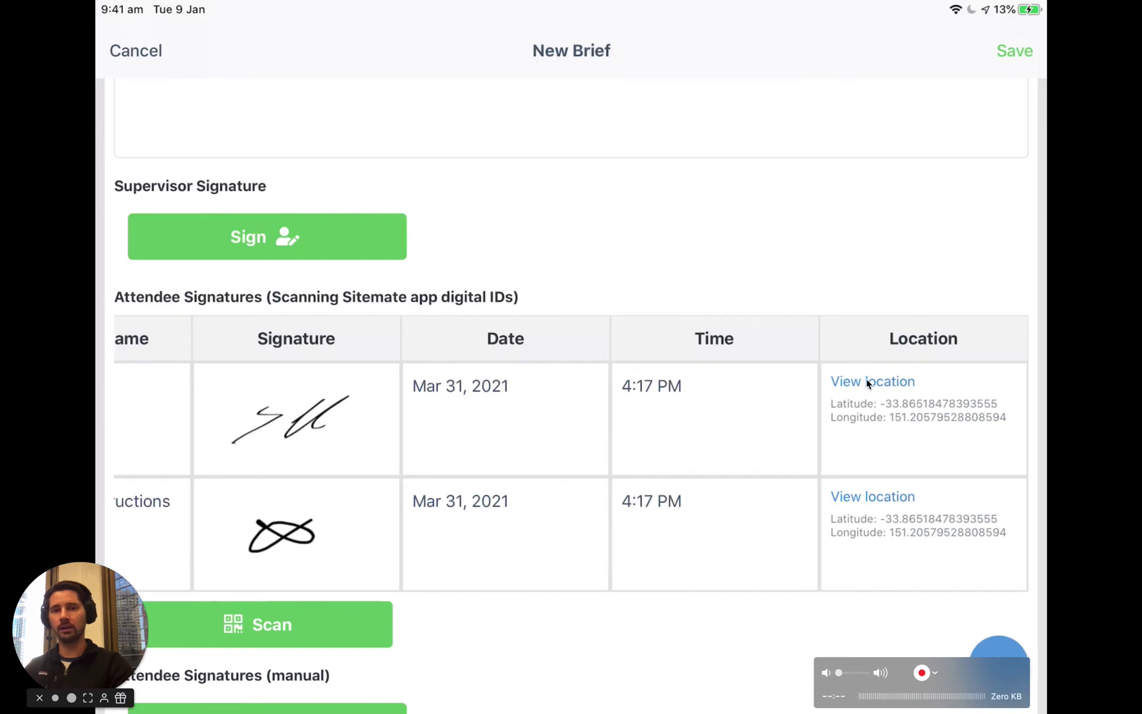
scroll(868, 384, "left", 6)
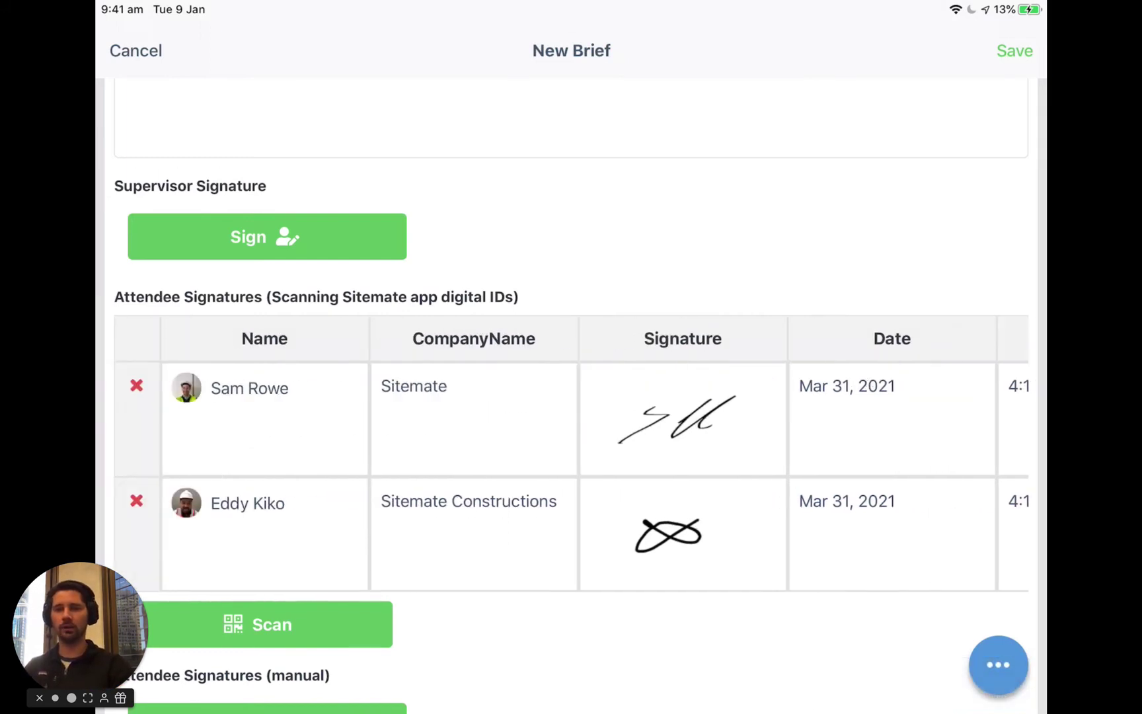
scroll(759, 294, "up", 2)
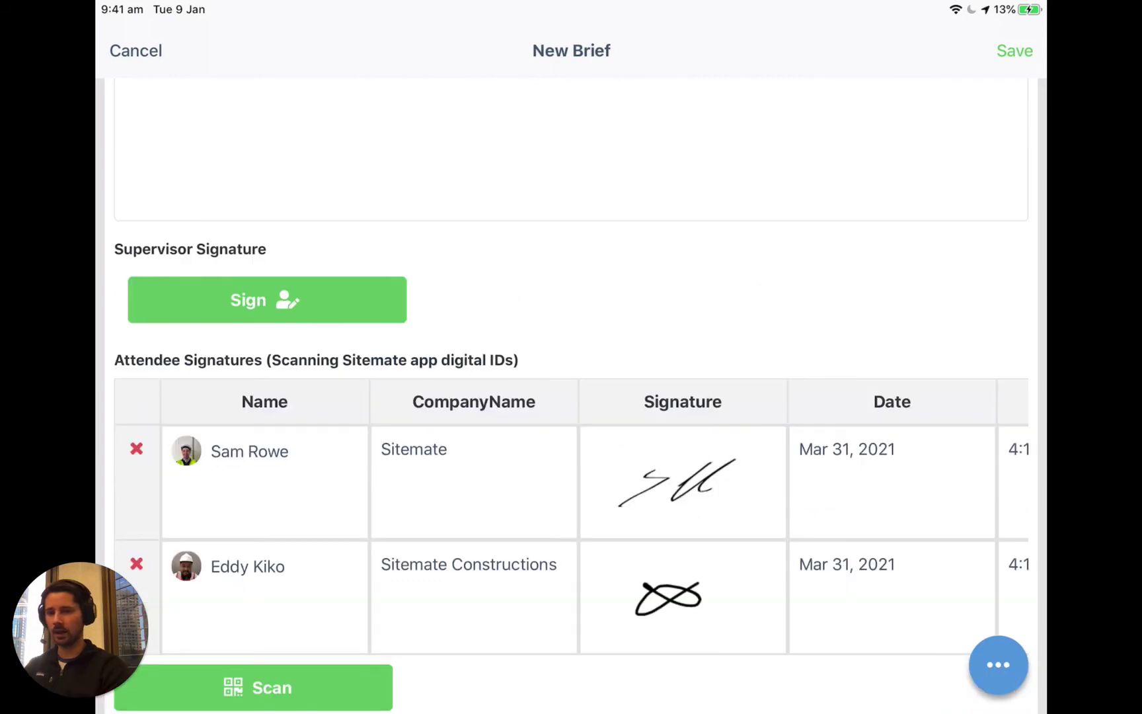
scroll(571, 396, "down", 5)
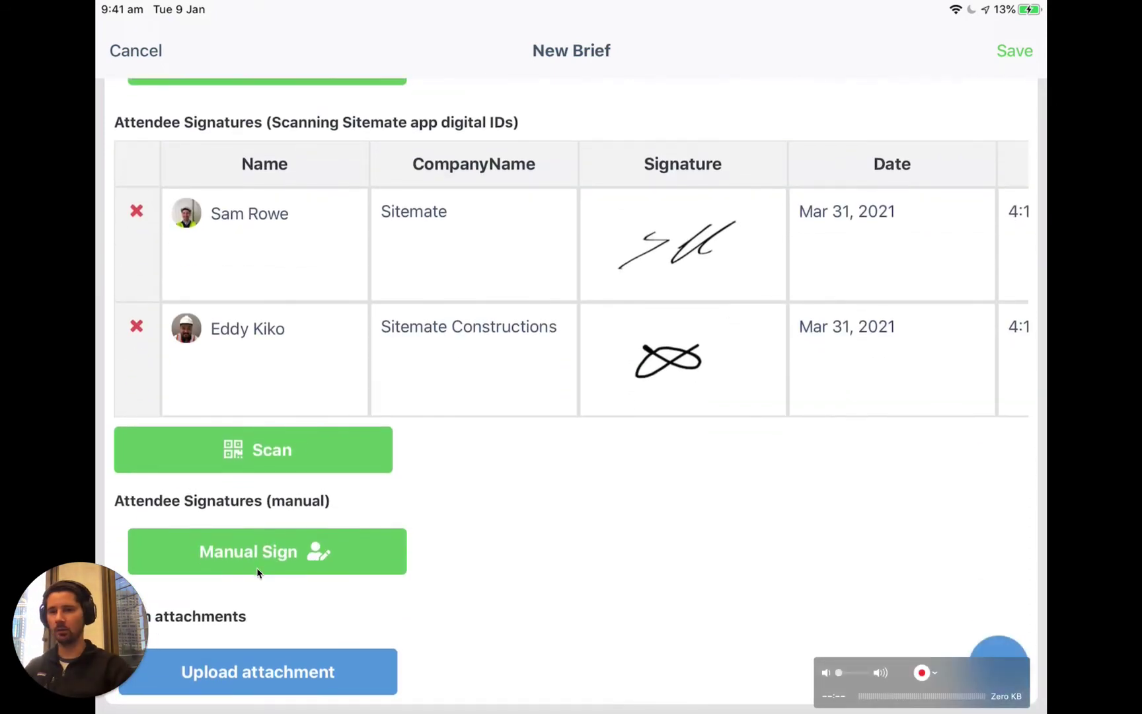
Step: Add a manual attendee with first and last name, a drawn signature and company Sitemate
left_click(308, 573)
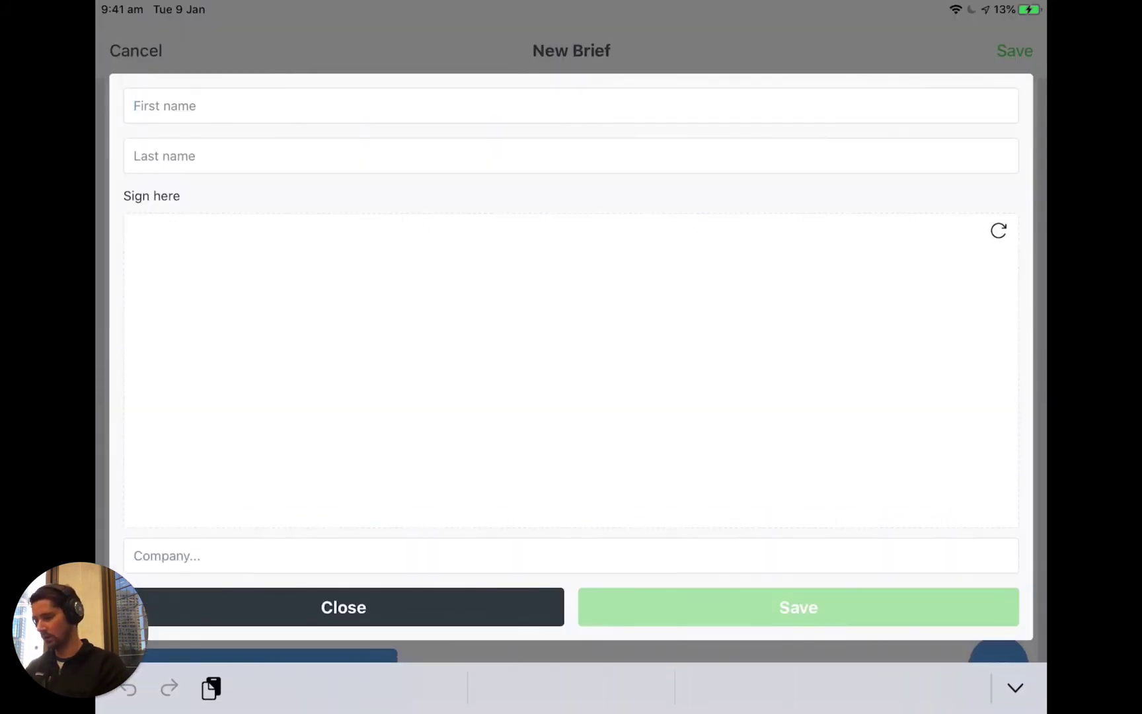
left_click(134, 155)
mouse_move(212, 355)
left_mouse_down()
mouse_move(205, 374)
mouse_move(720, 385)
left_mouse_up()
left_click(135, 555)
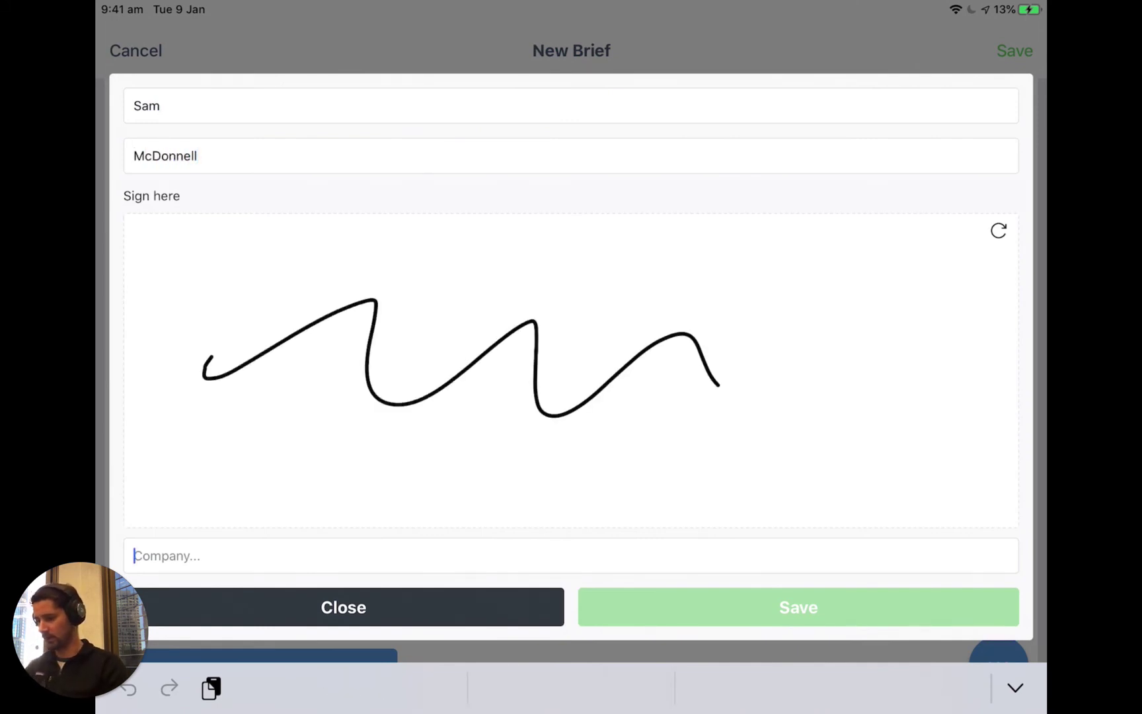
type("Sitemate")
left_click(798, 607)
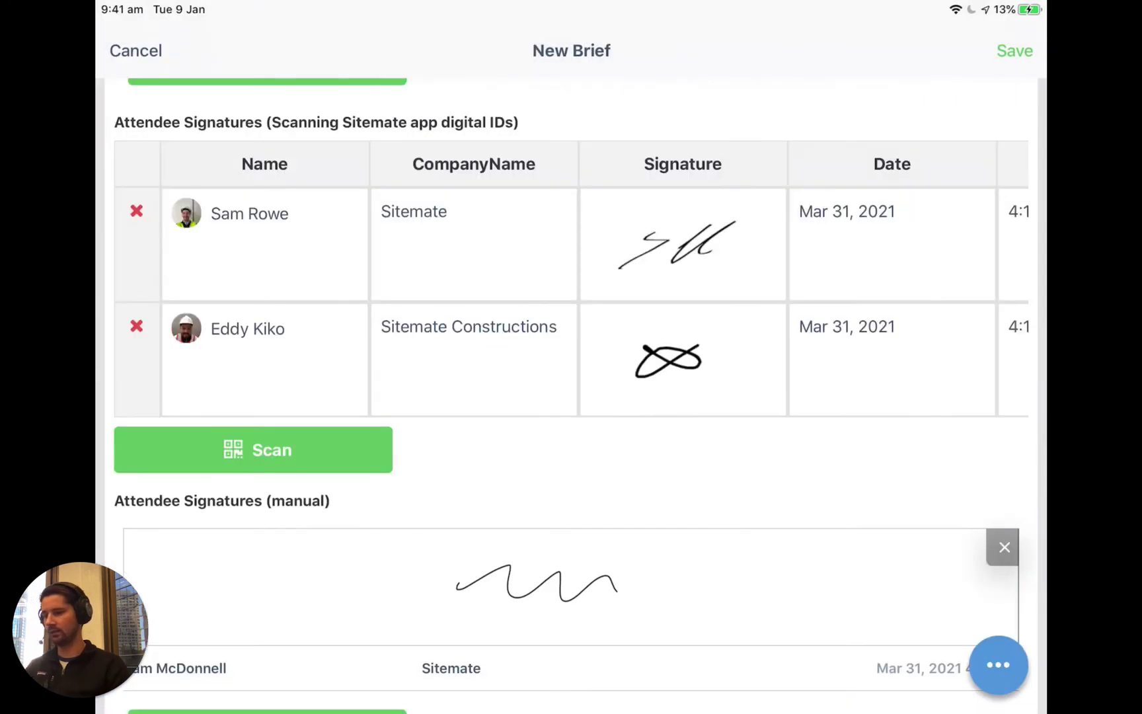